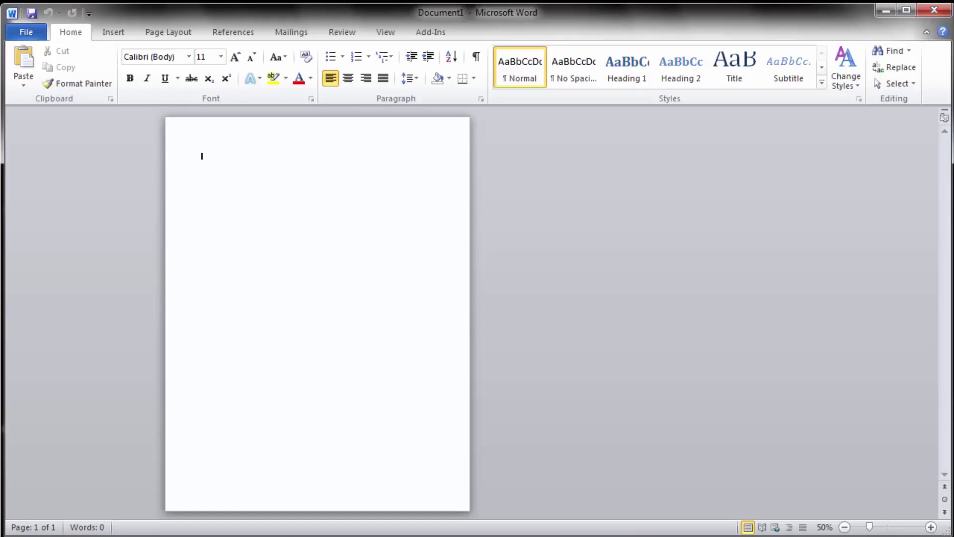
Insert the balloons-and-gifts picture '1' from the Desktop onto the page.
click(115, 35)
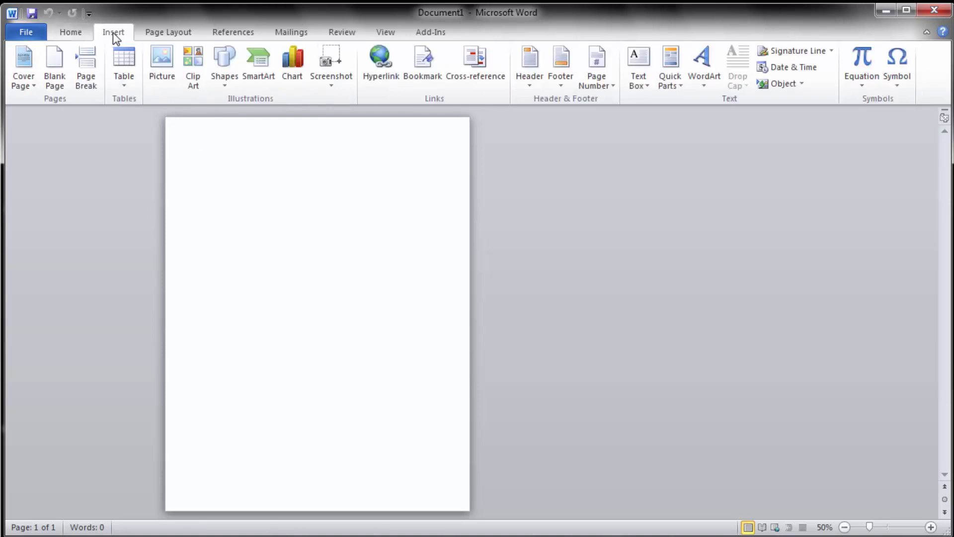
click(165, 68)
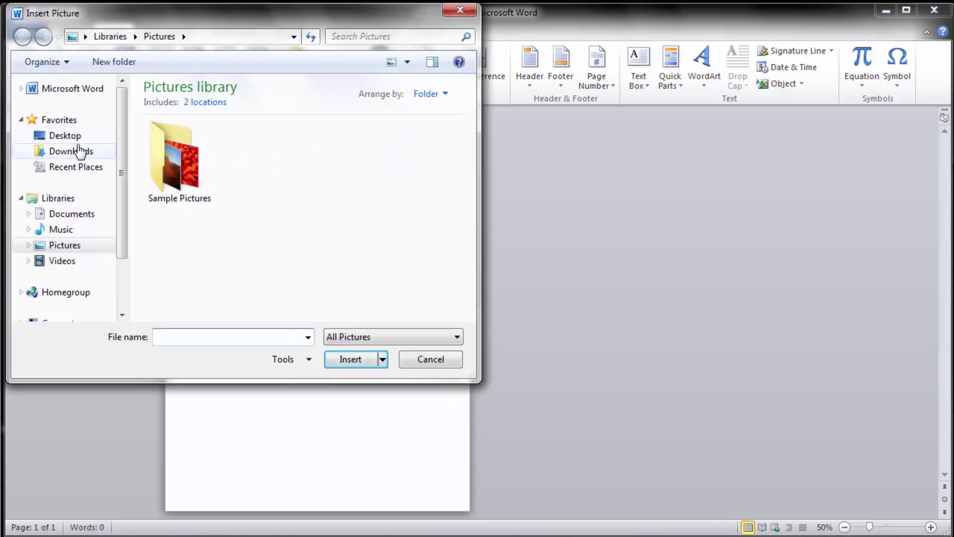
click(65, 136)
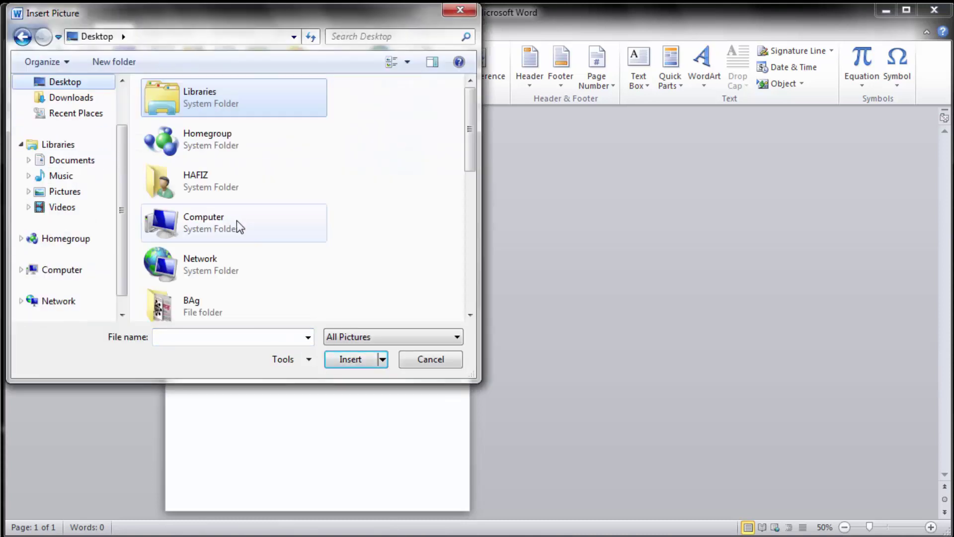
drag(470, 117, 462, 216)
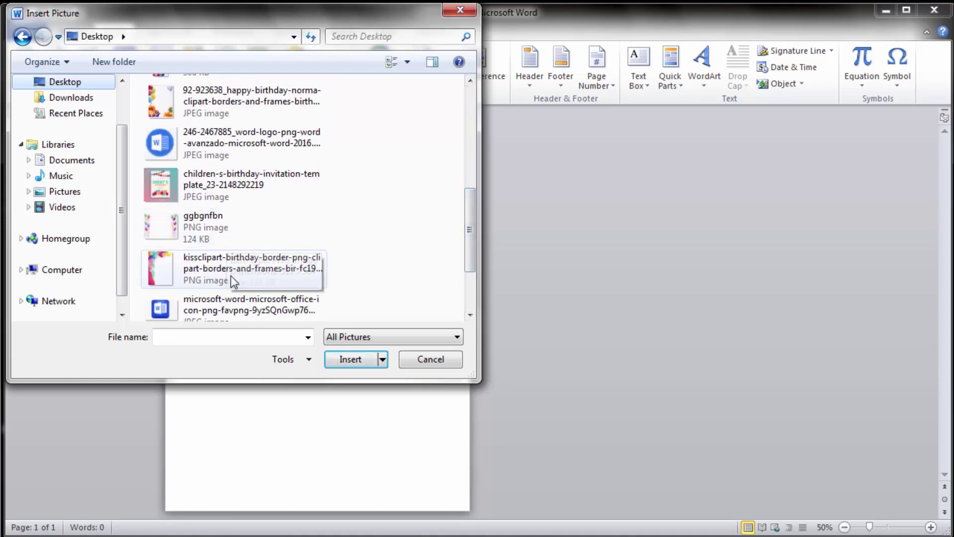
click(209, 99)
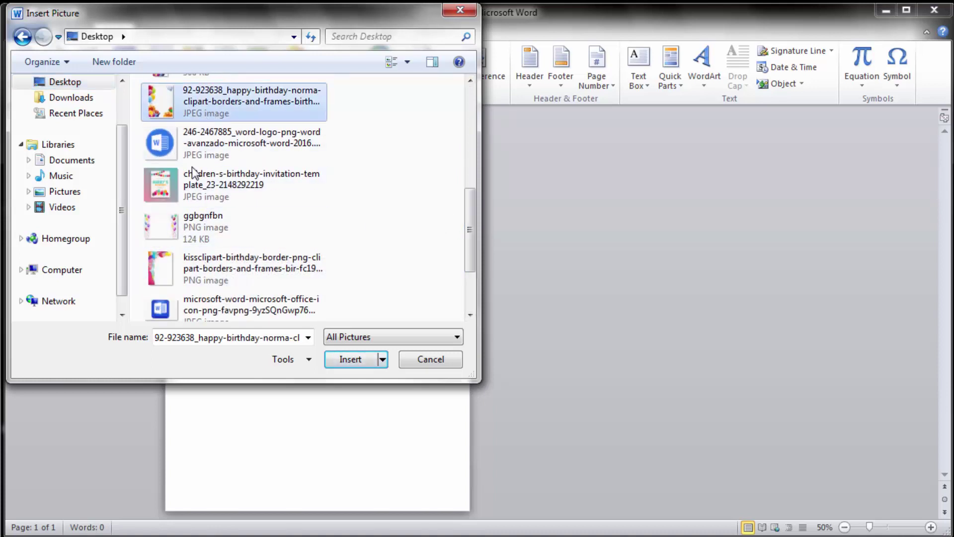
scroll(199, 189, up, 5)
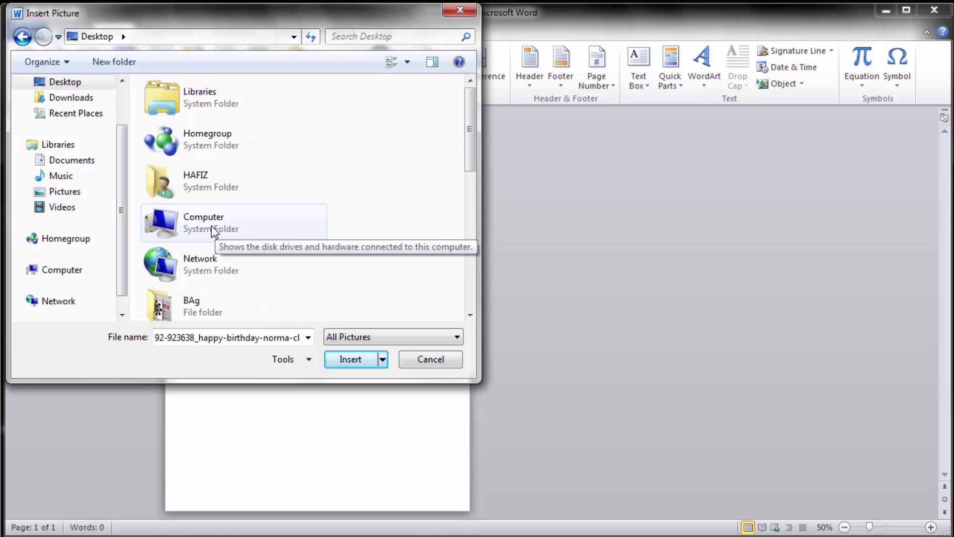
scroll(214, 232, down, 5)
click(188, 133)
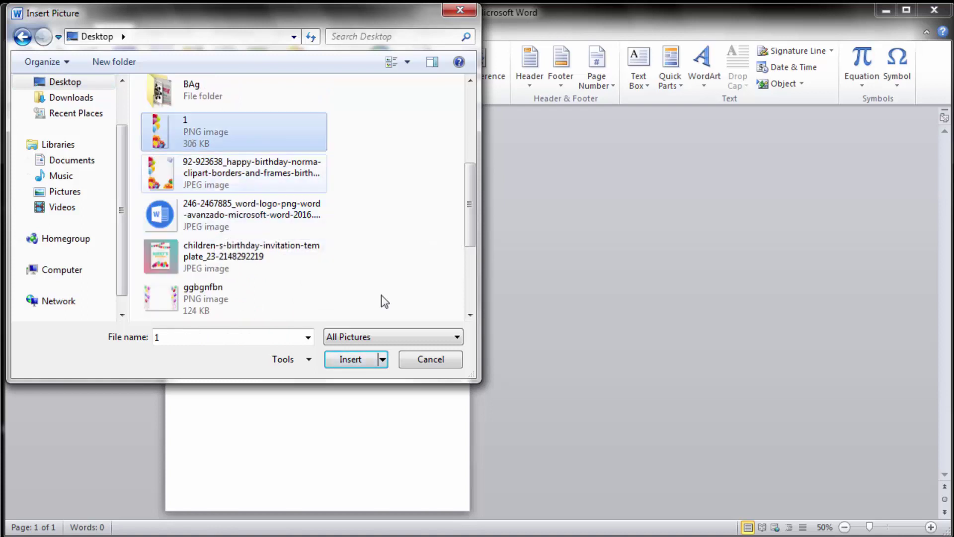
click(350, 360)
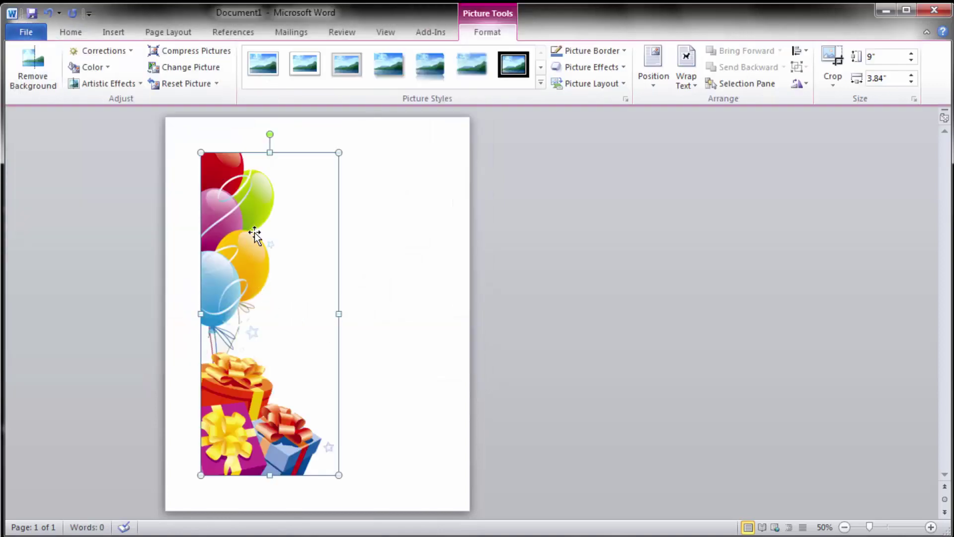
Set the balloon picture In Front of Text and resize it to 7.38" by 3.15" along the left edge.
click(698, 88)
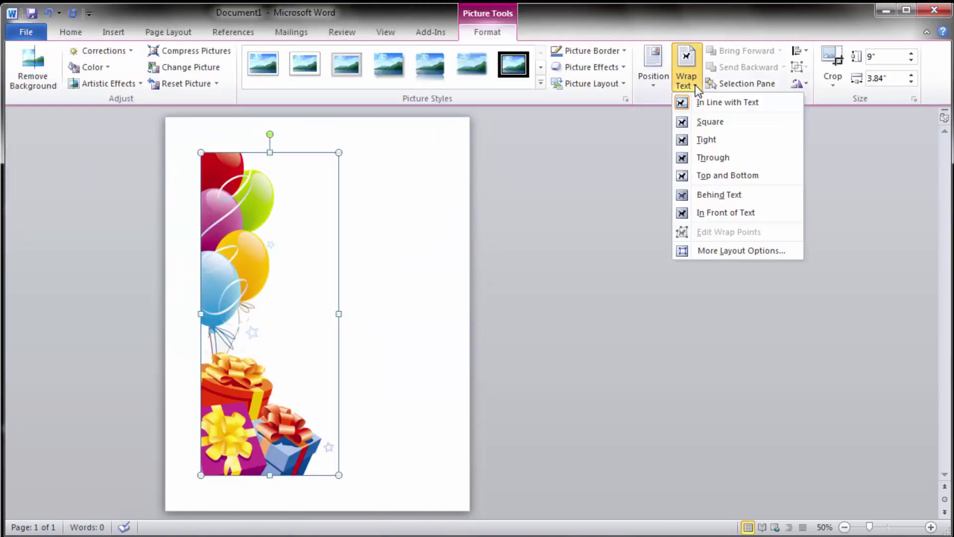
click(729, 216)
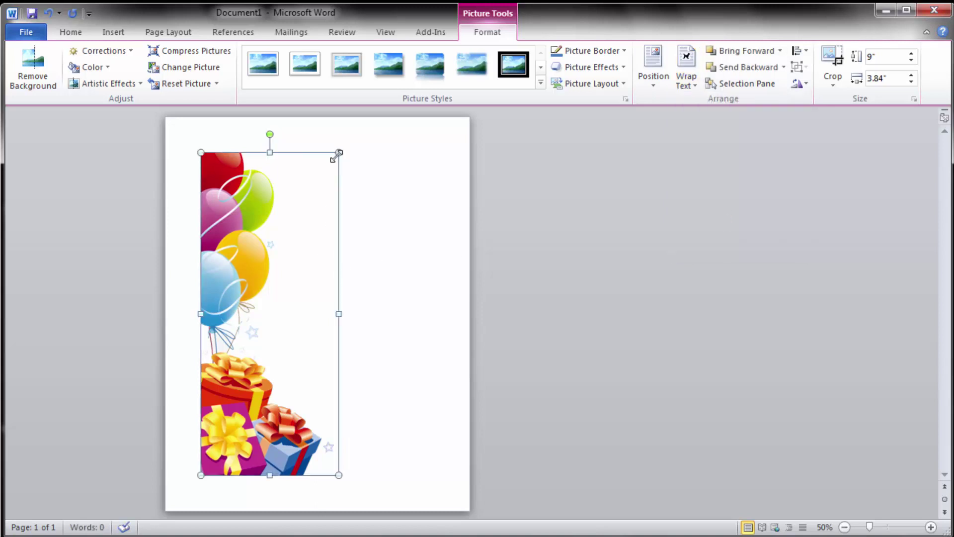
mouse_move(337, 154)
mouse_down()
mouse_move(282, 287)
mouse_move(209, 275)
mouse_move(225, 285)
mouse_move(213, 325)
mouse_move(190, 302)
mouse_up()
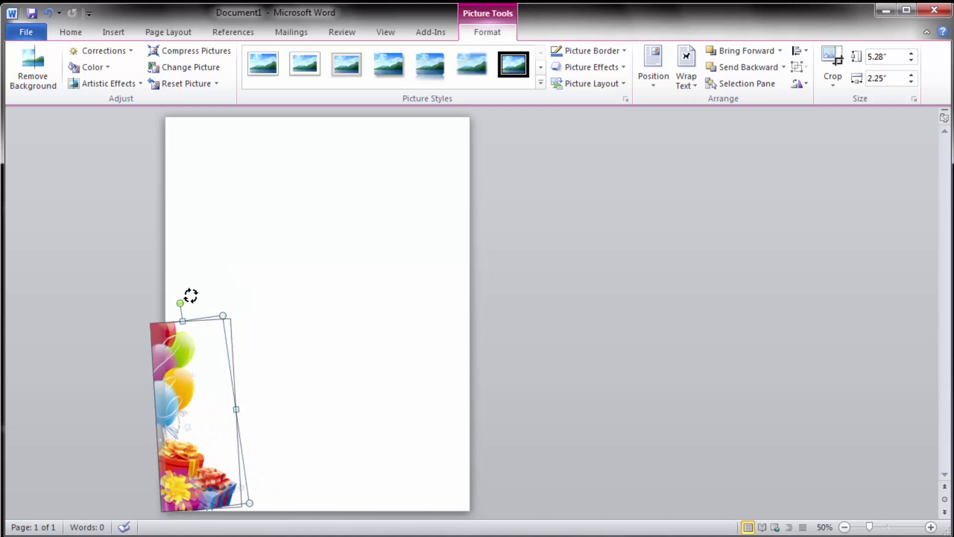
drag(232, 329, 248, 298)
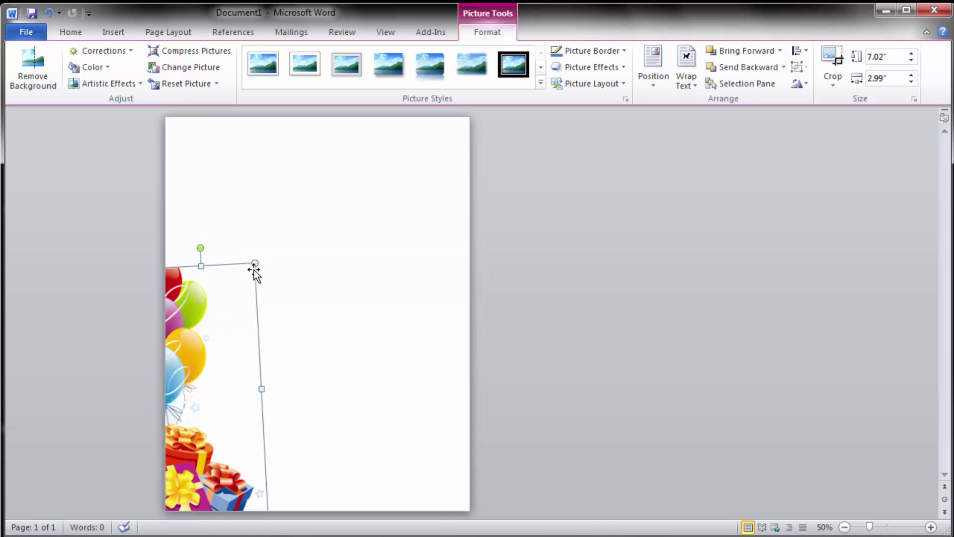
drag(255, 262, 270, 246)
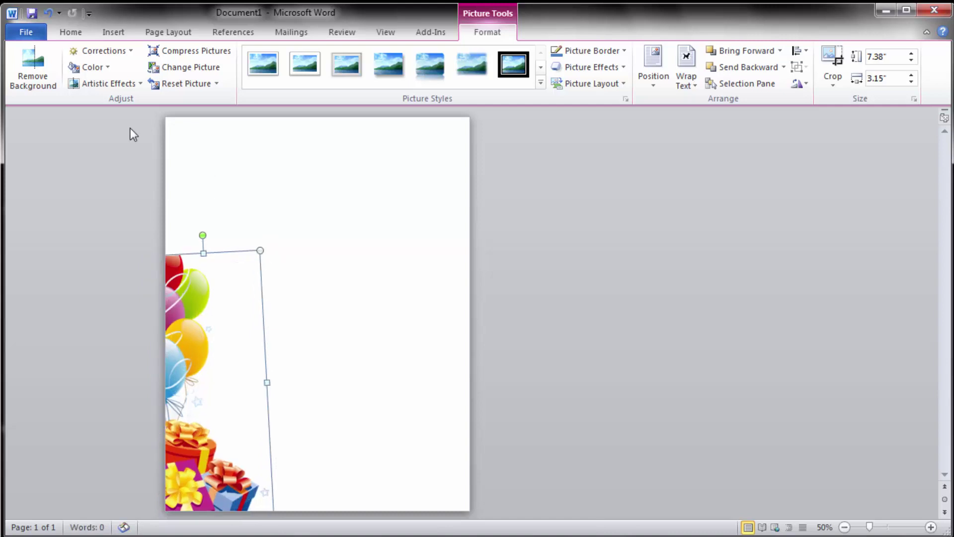
click(106, 42)
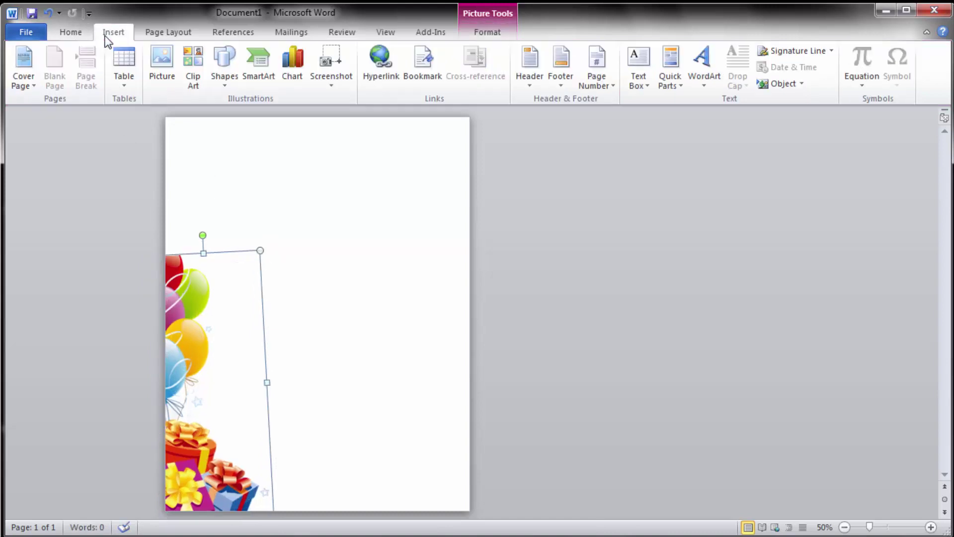
Insert the pink kissclipart birthday border image from the Desktop.
click(156, 65)
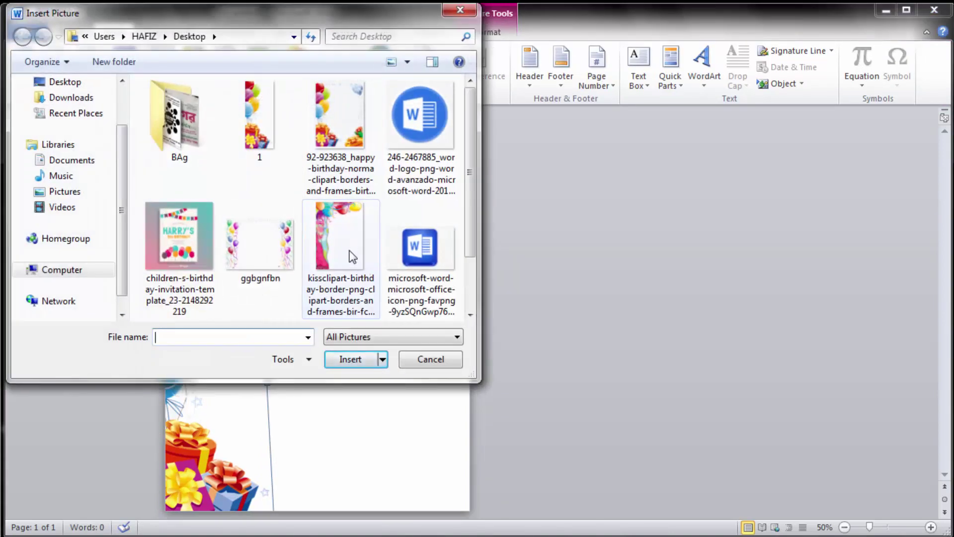
mouse_move(340, 237)
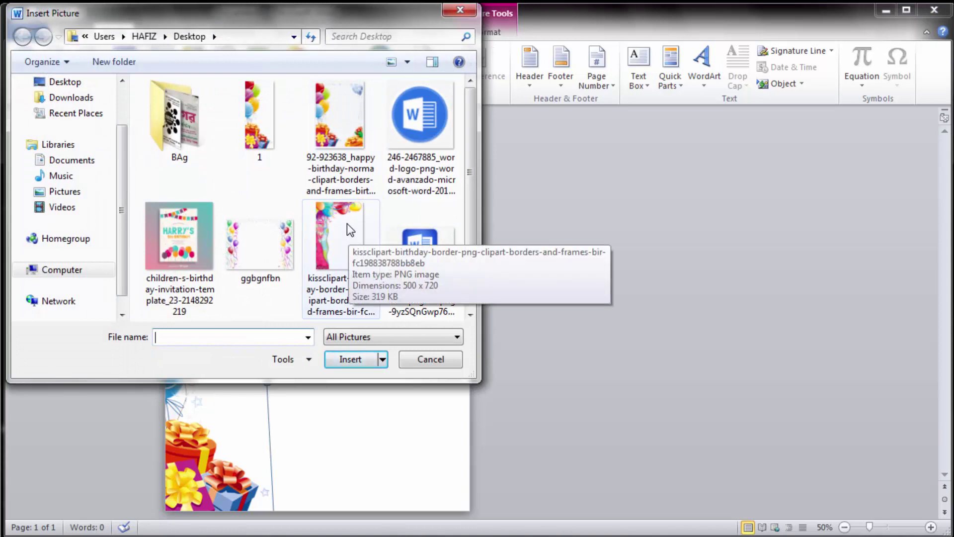
click(348, 225)
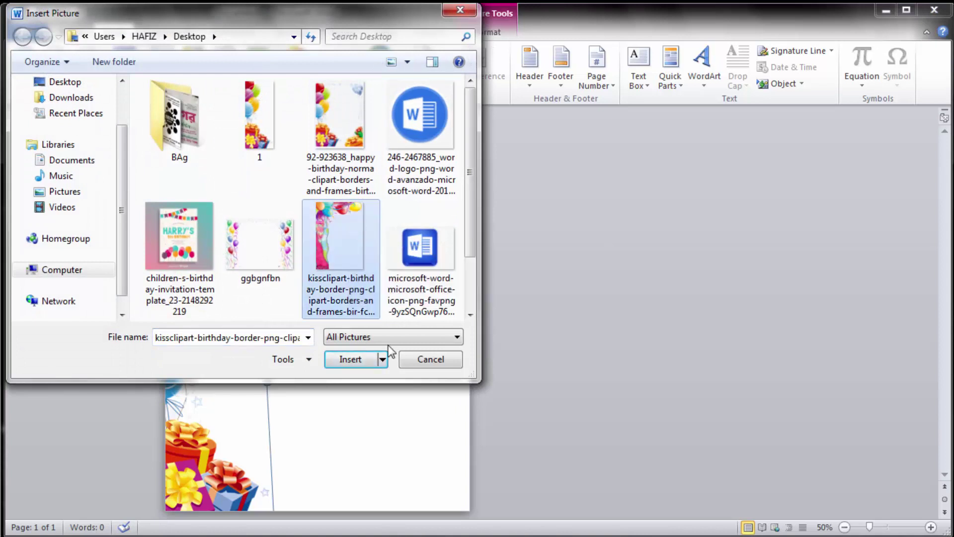
click(356, 358)
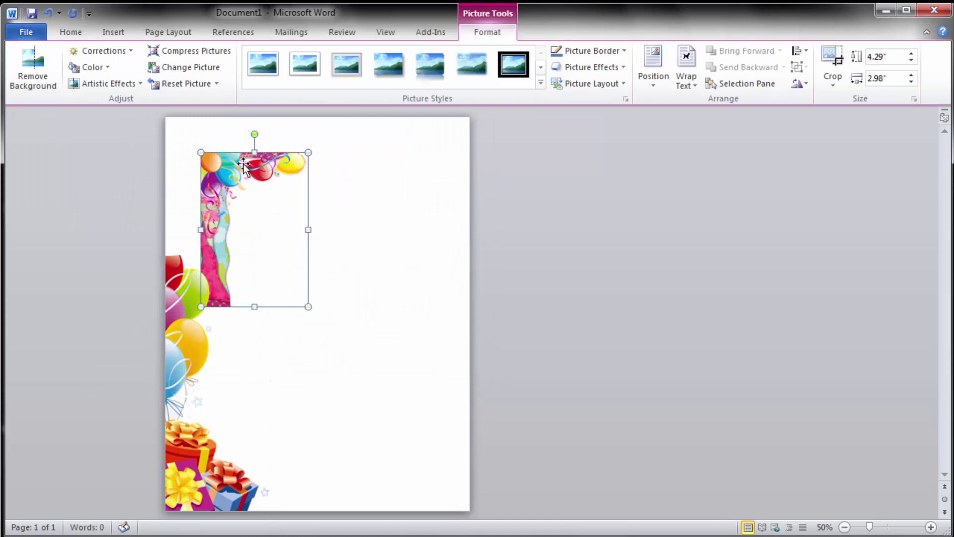
Float the pink border in front of text, rotate it 180° and stretch it to the bottom-right.
click(688, 79)
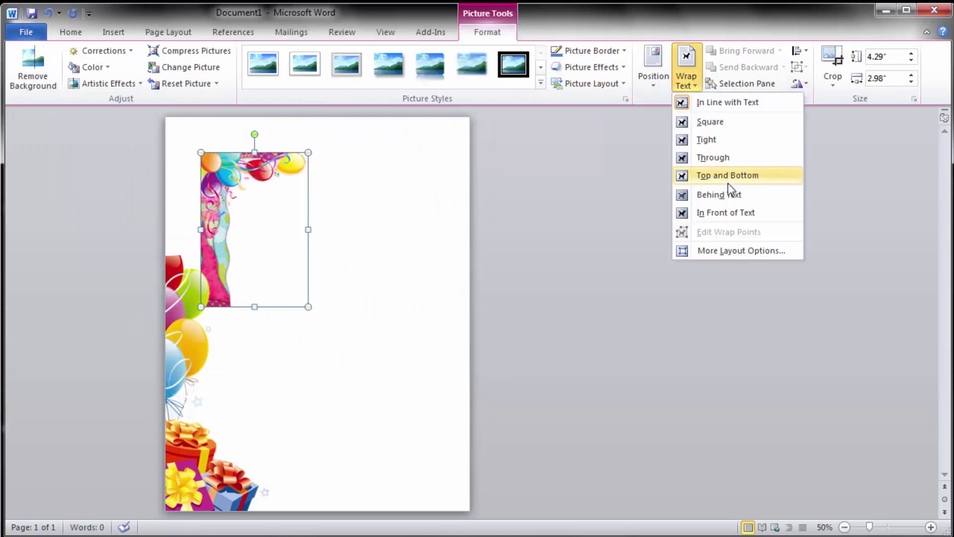
click(729, 213)
mouse_move(254, 134)
mouse_down()
mouse_move(256, 310)
mouse_move(287, 343)
mouse_move(251, 347)
mouse_move(267, 354)
mouse_up()
drag(288, 290, 453, 487)
mouse_move(366, 359)
mouse_down()
mouse_move(264, 210)
mouse_move(247, 162)
mouse_up()
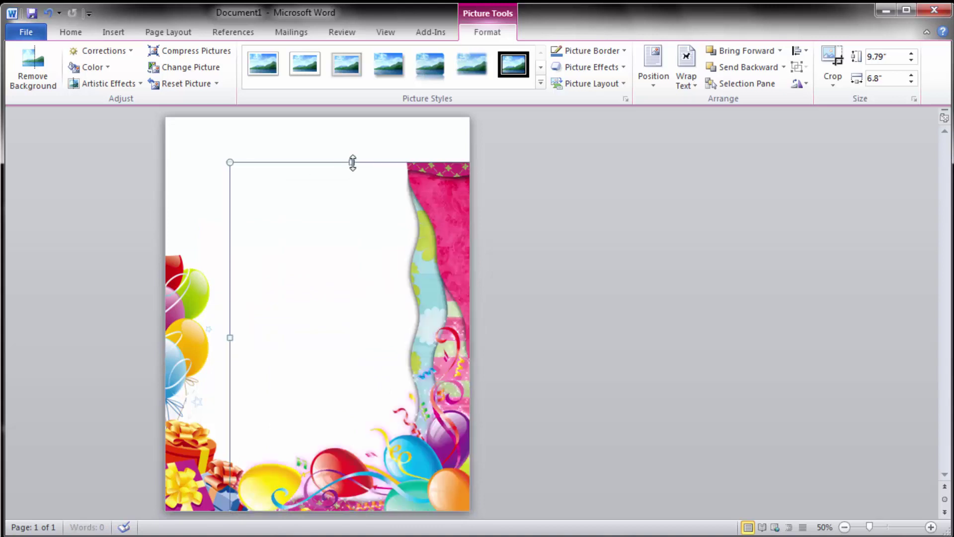
drag(352, 162, 352, 114)
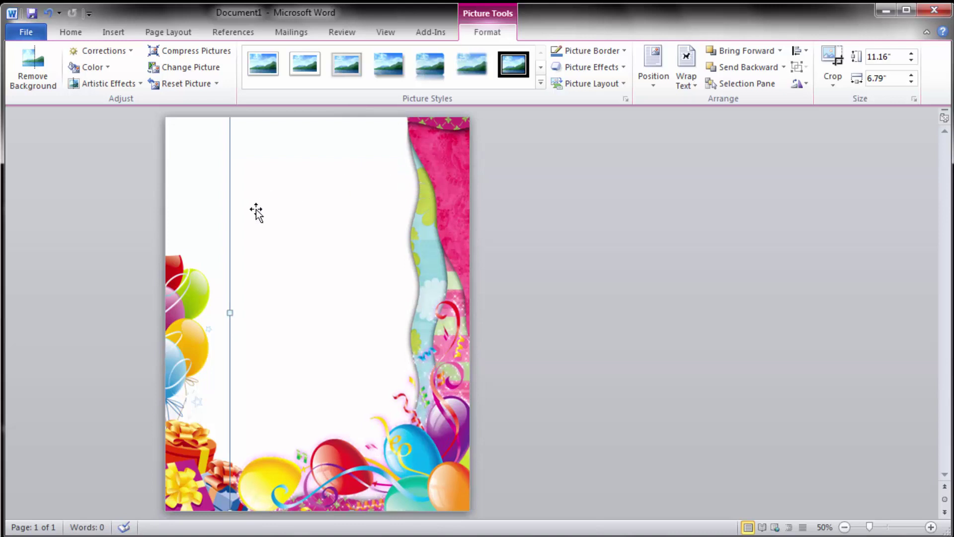
Straighten the balloon picture and enlarge it to 11.16" by 6.79" along the left edge.
key(ctrl+z)
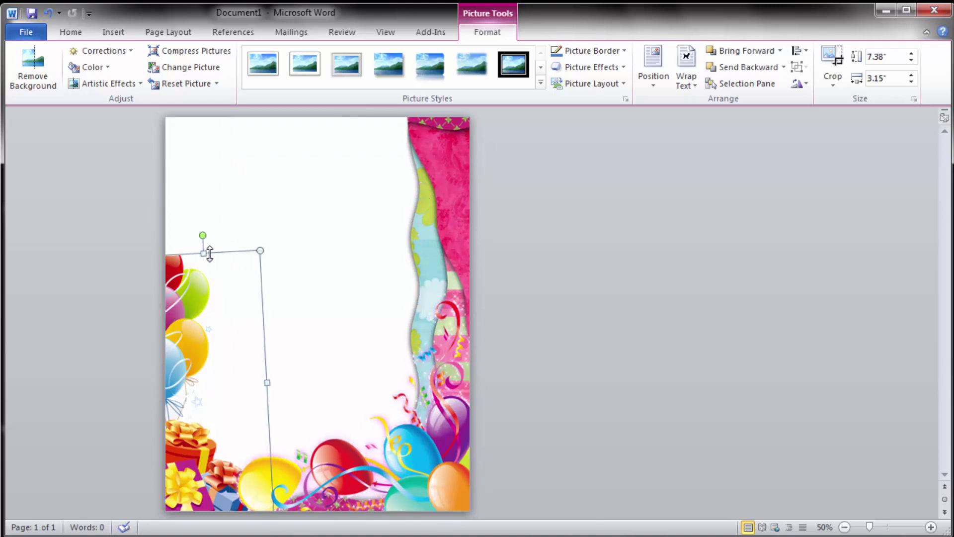
drag(203, 235, 189, 238)
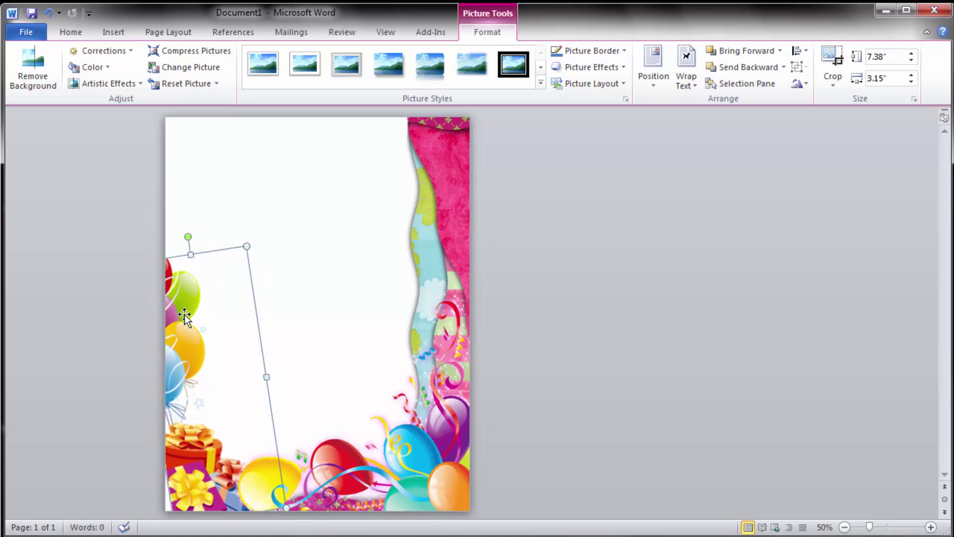
drag(245, 247, 248, 166)
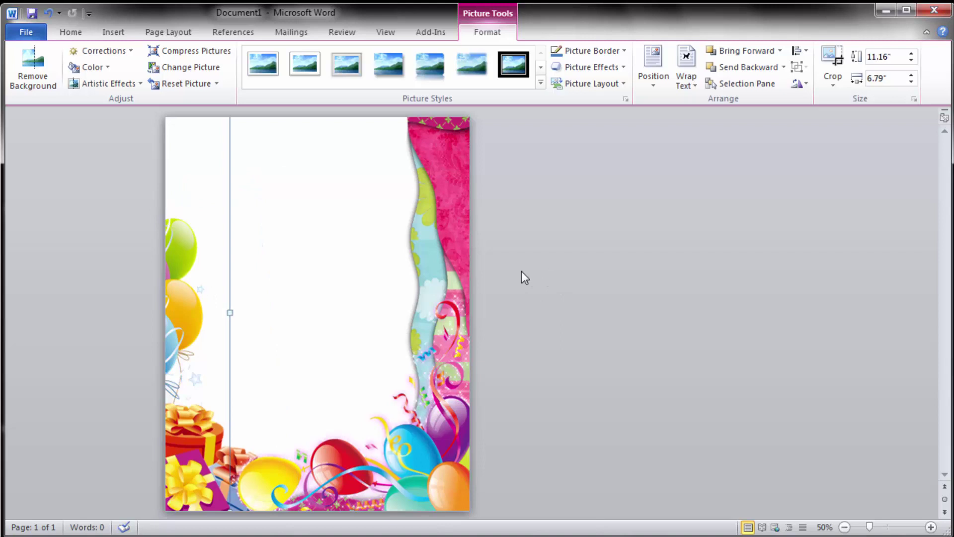
click(509, 228)
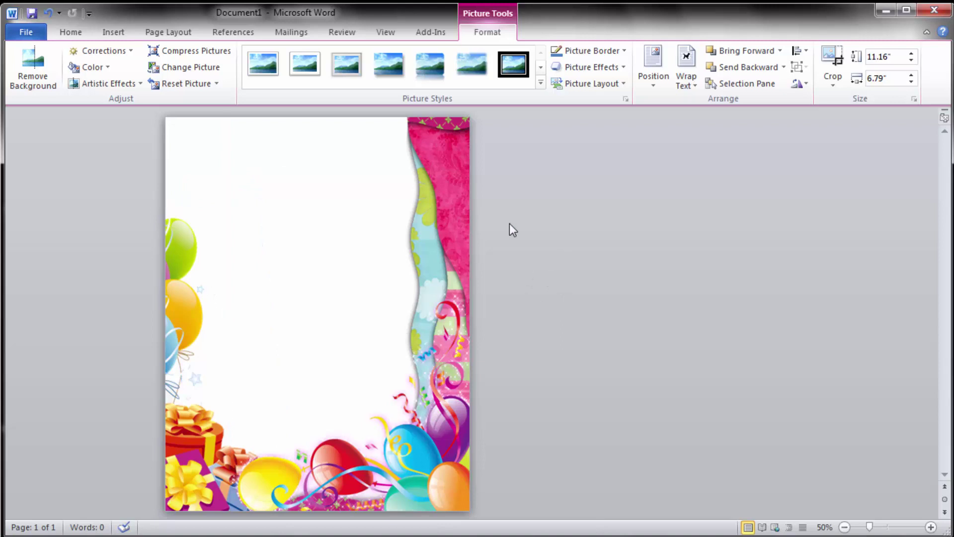
Add a simple text box in the page's upper middle and start typing the invitation wording.
click(110, 33)
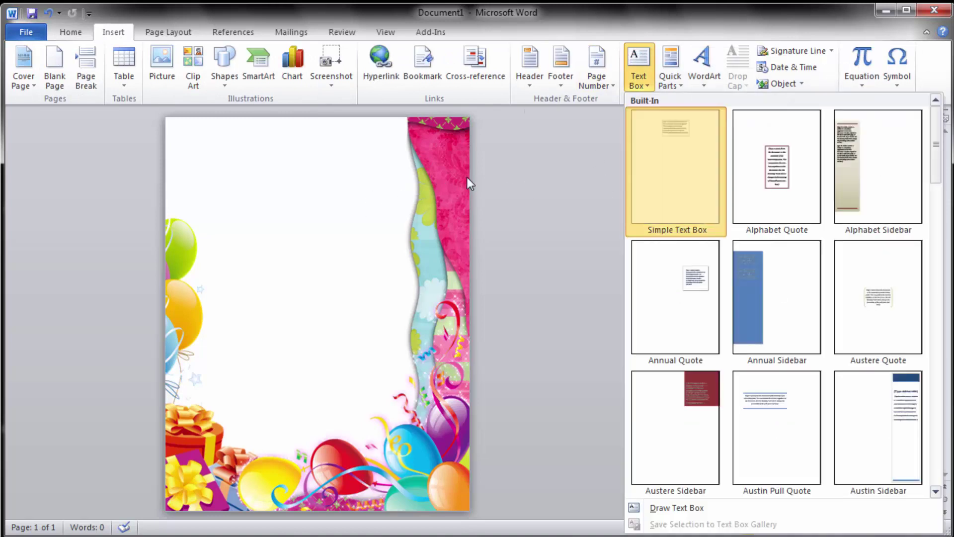
drag(271, 209, 215, 226)
drag(310, 151, 301, 182)
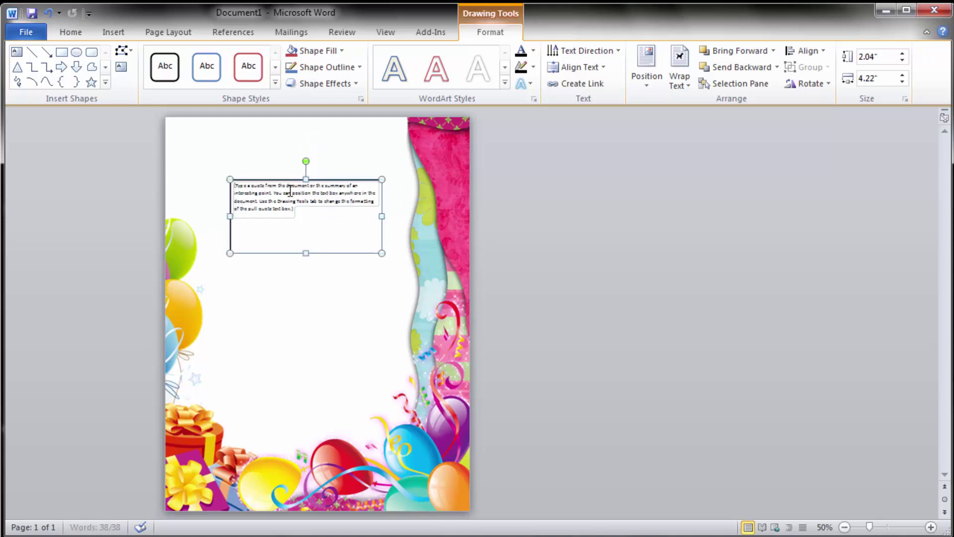
click(290, 191)
text(Join)
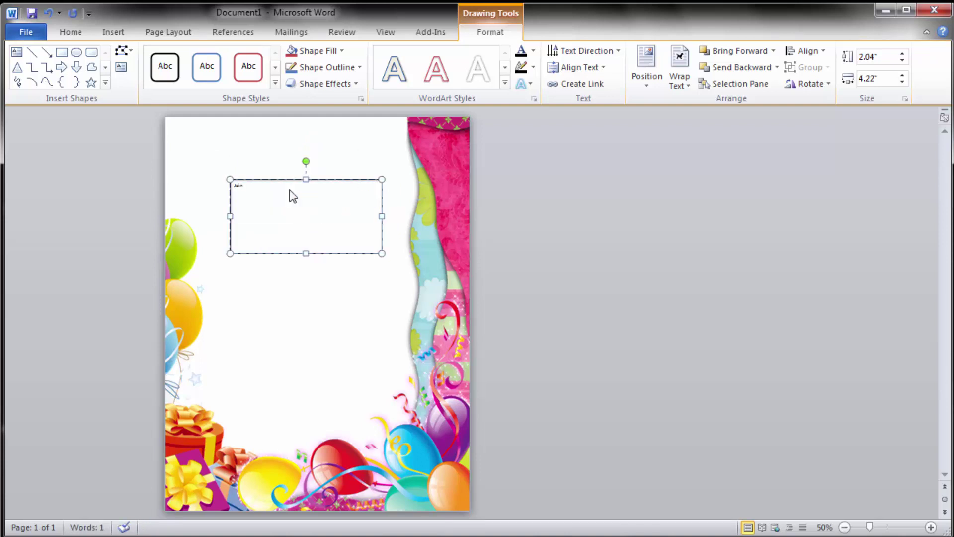
text( Us T)
text( t)
Make 'Join Us To Celebrate' 28 pt and centred, shrinking its box to one line.
drag(300, 216, 221, 181)
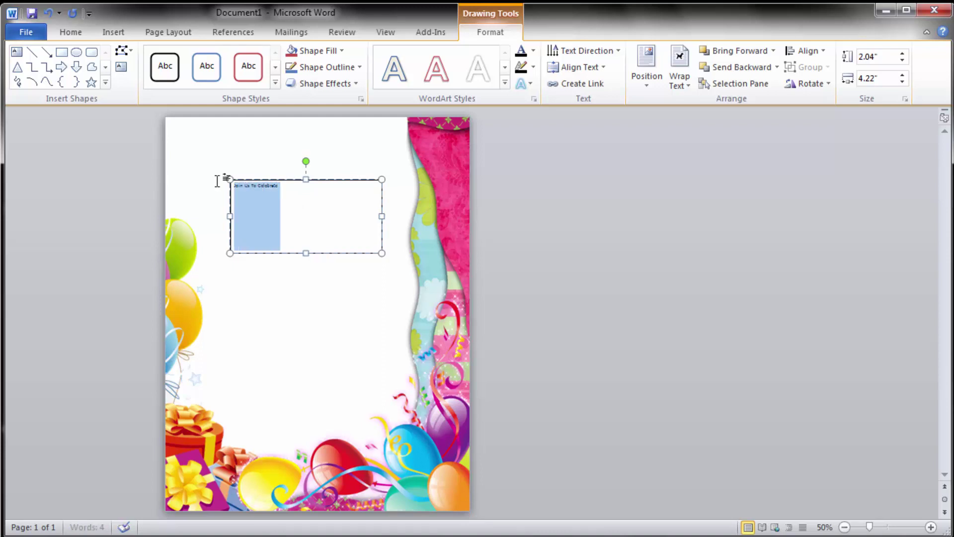
click(67, 34)
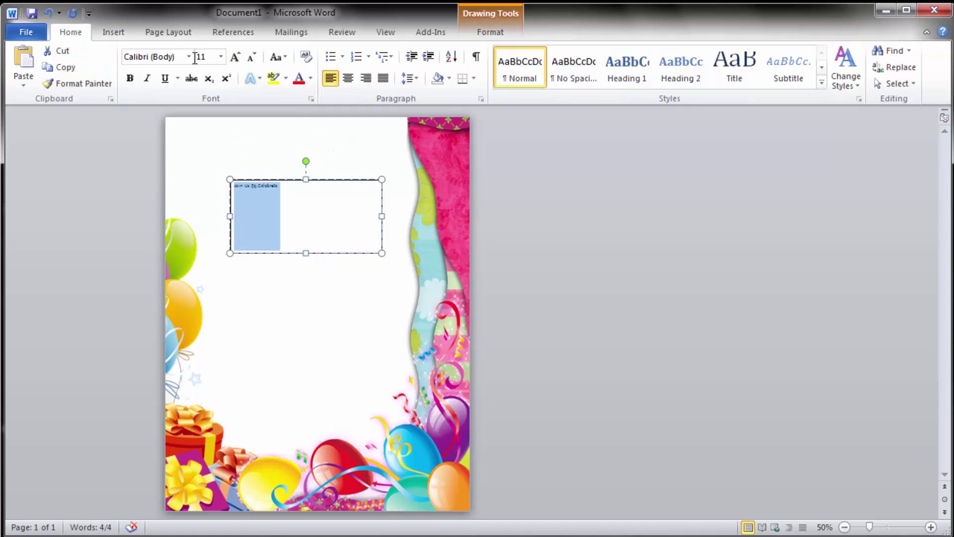
click(221, 56)
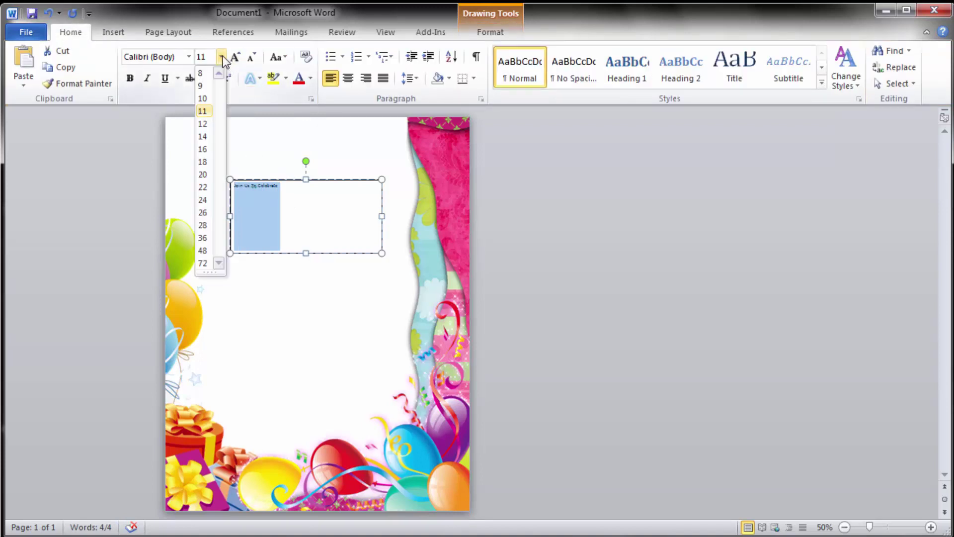
click(204, 251)
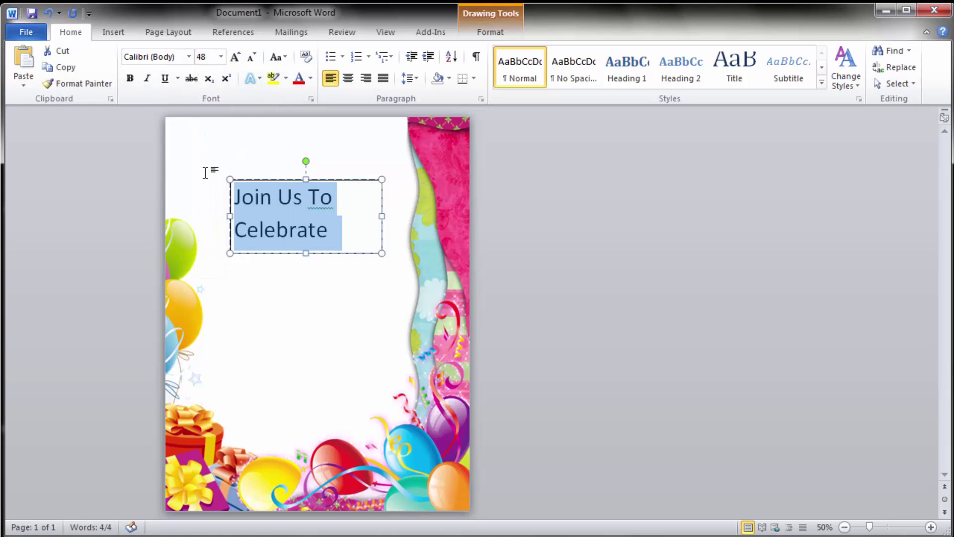
click(220, 56)
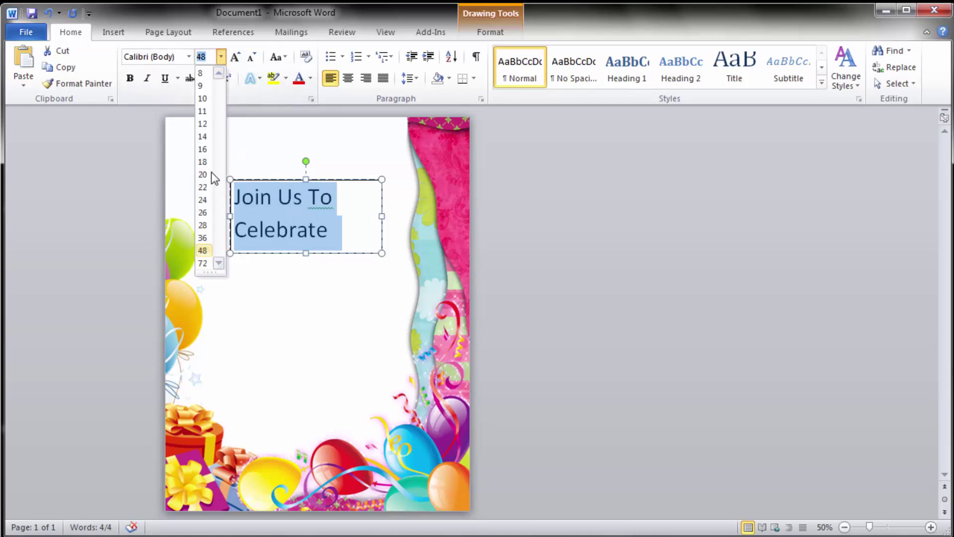
click(207, 201)
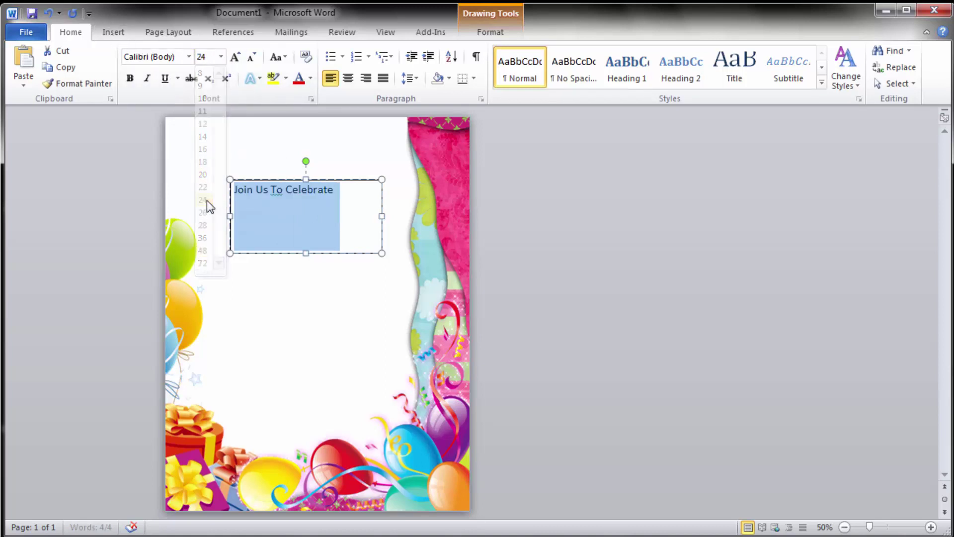
click(220, 56)
click(204, 225)
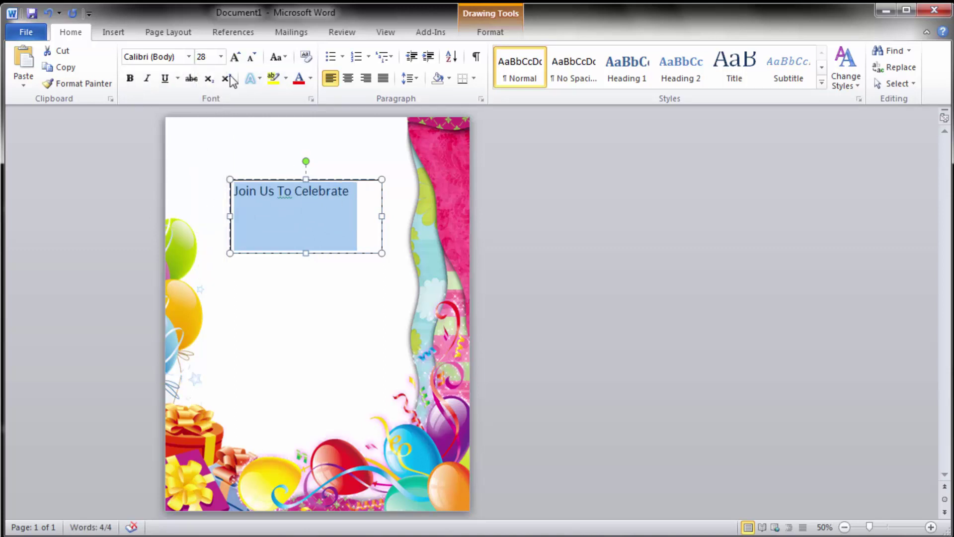
click(347, 79)
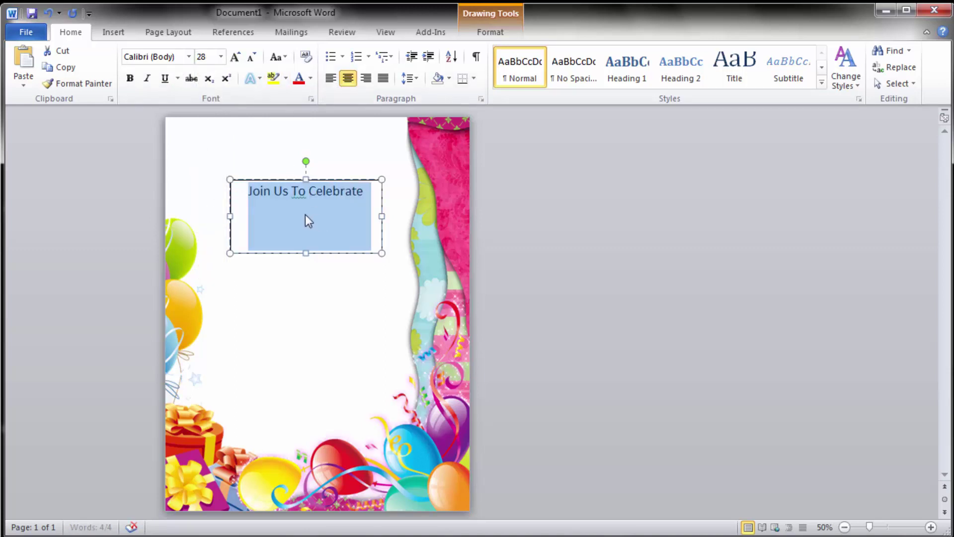
drag(305, 253, 305, 211)
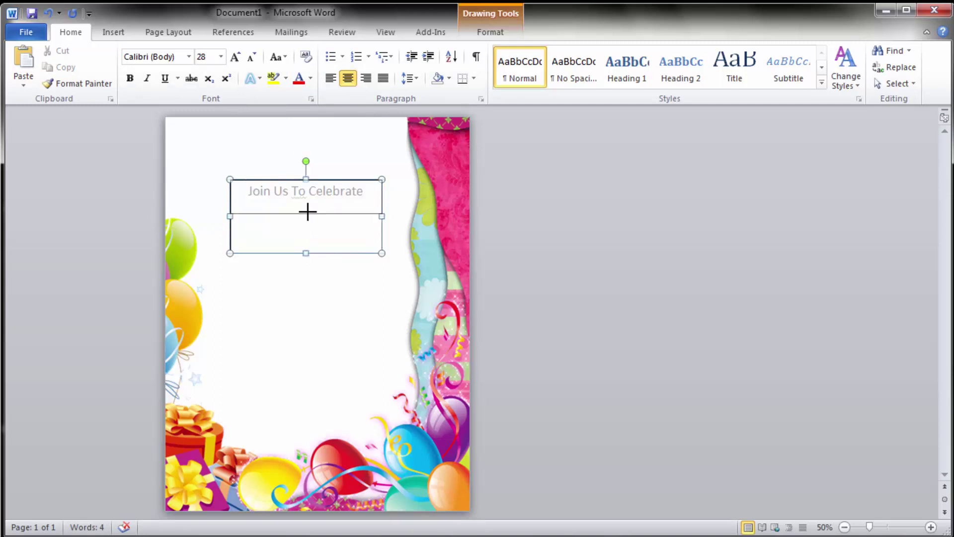
Give the heading text box No Outline and No Fill, then select its text.
double_click(326, 186)
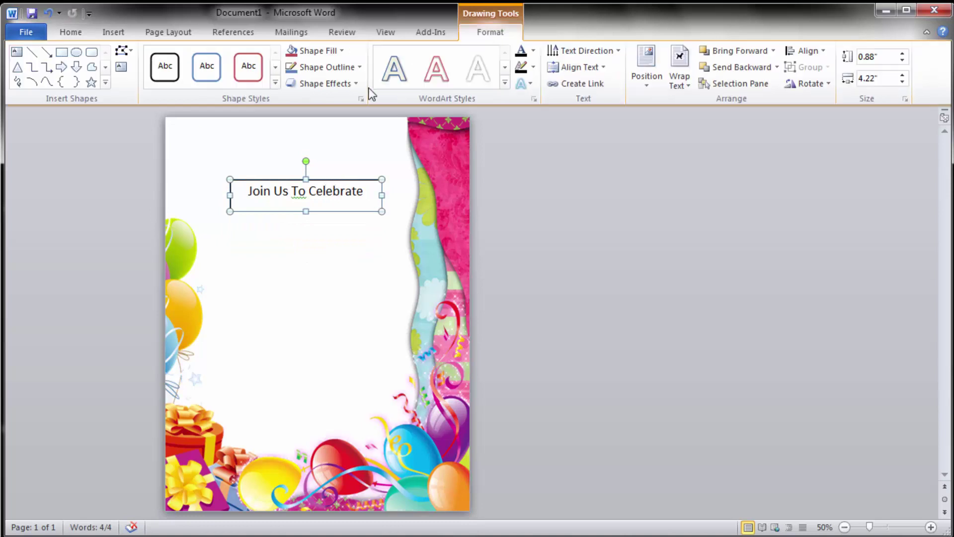
click(355, 67)
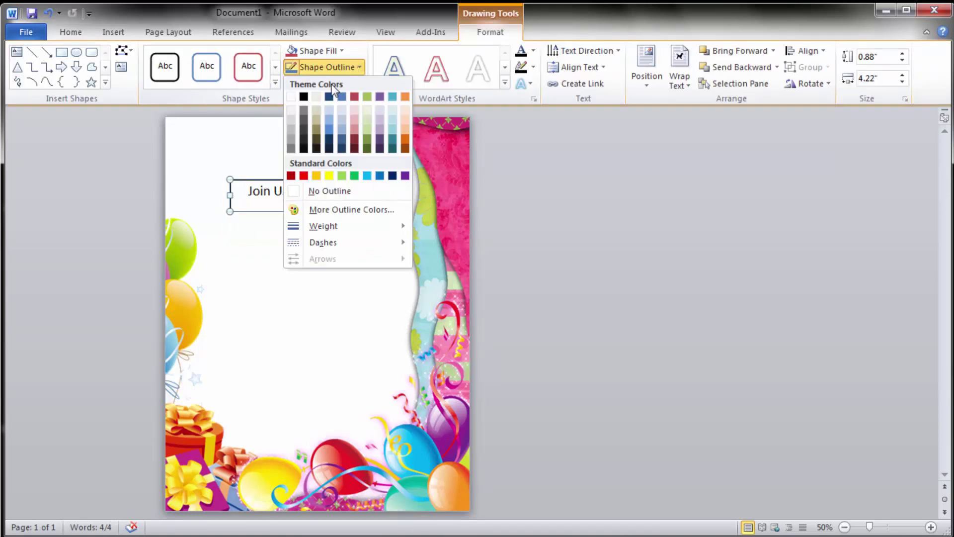
click(318, 191)
click(347, 50)
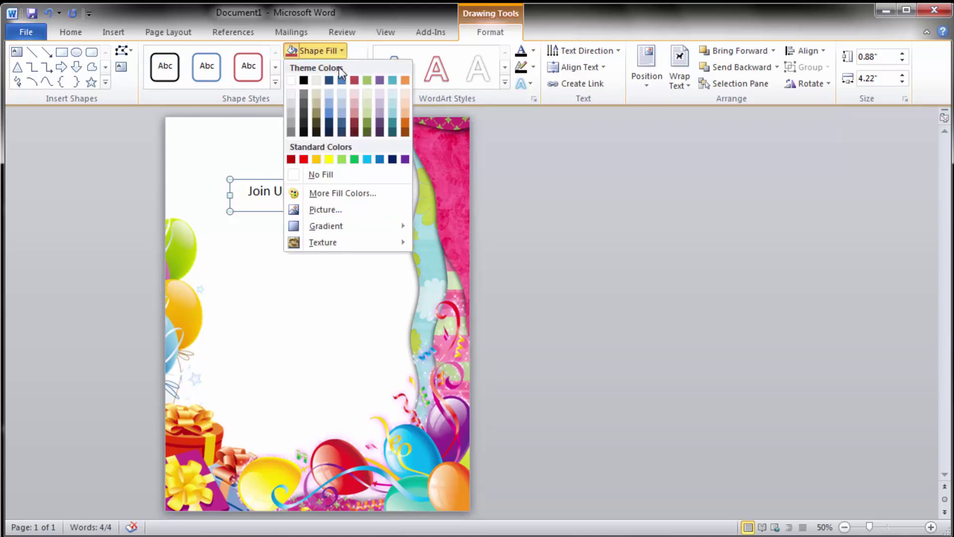
click(328, 174)
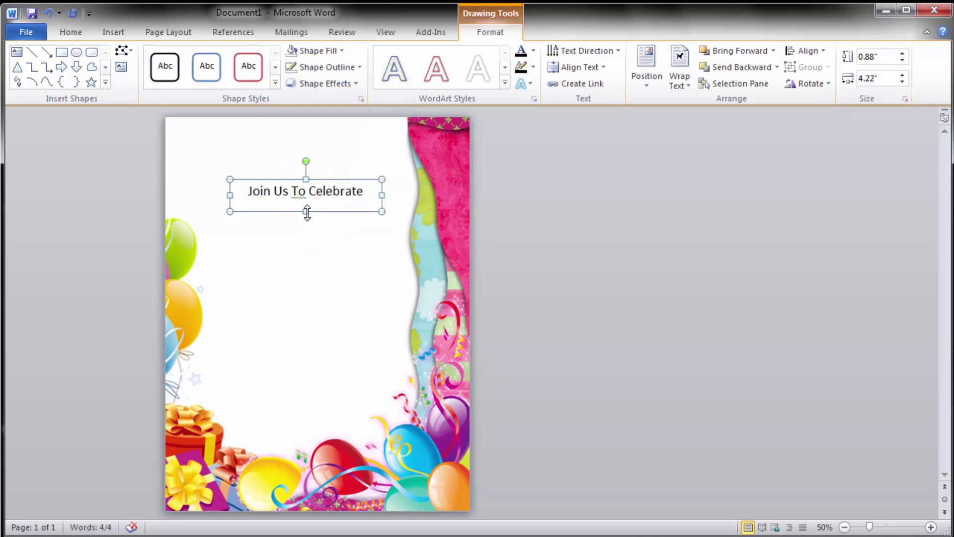
click(307, 210)
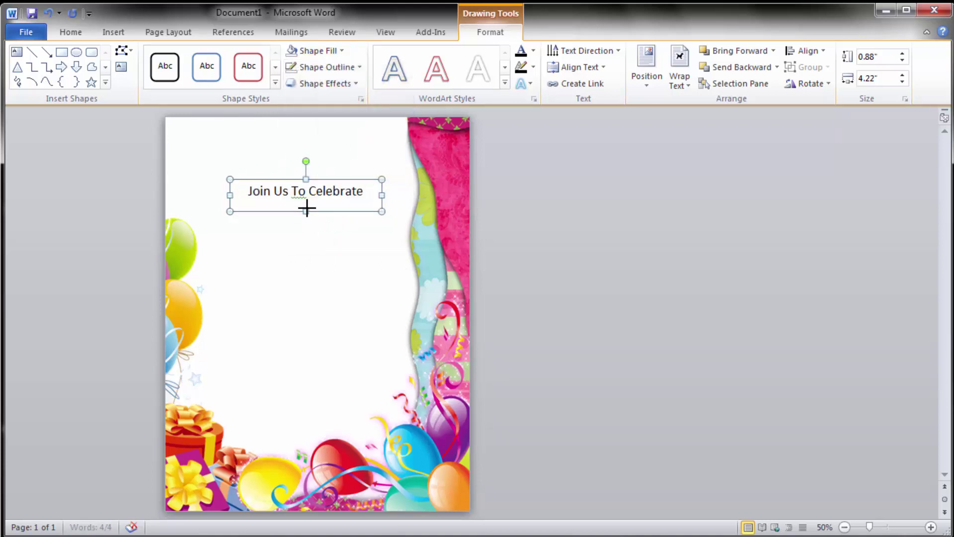
triple_click(276, 192)
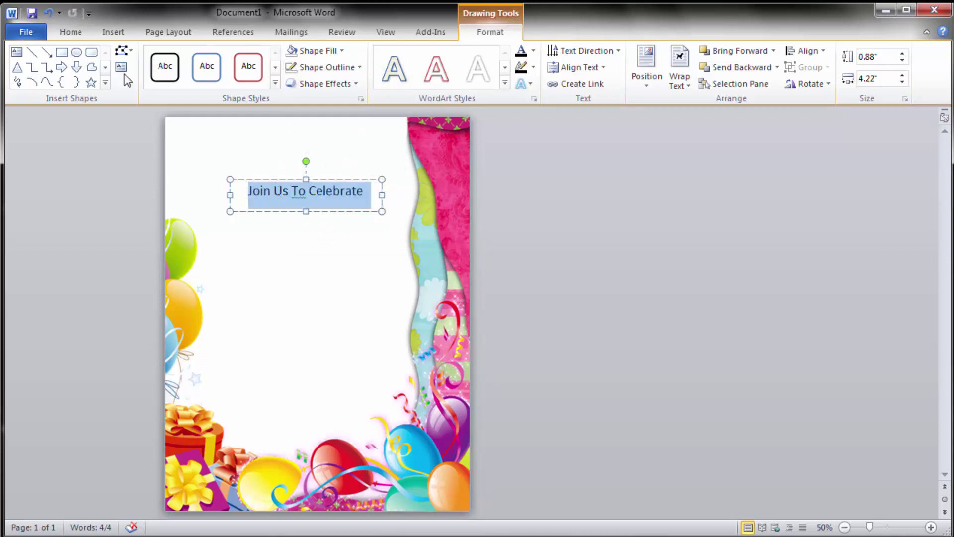
click(71, 32)
Make the 'Join Us To Celebrate' heading bold and green.
click(130, 79)
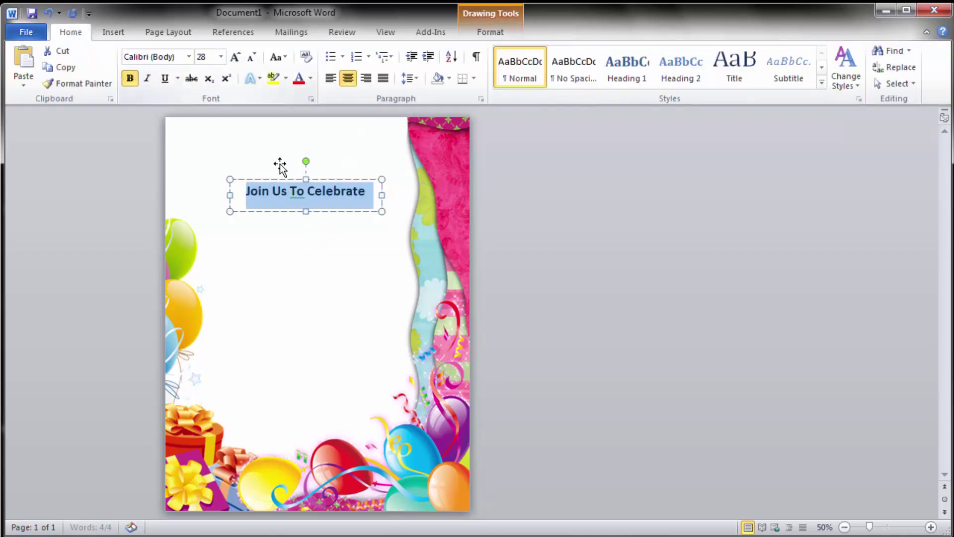
click(311, 79)
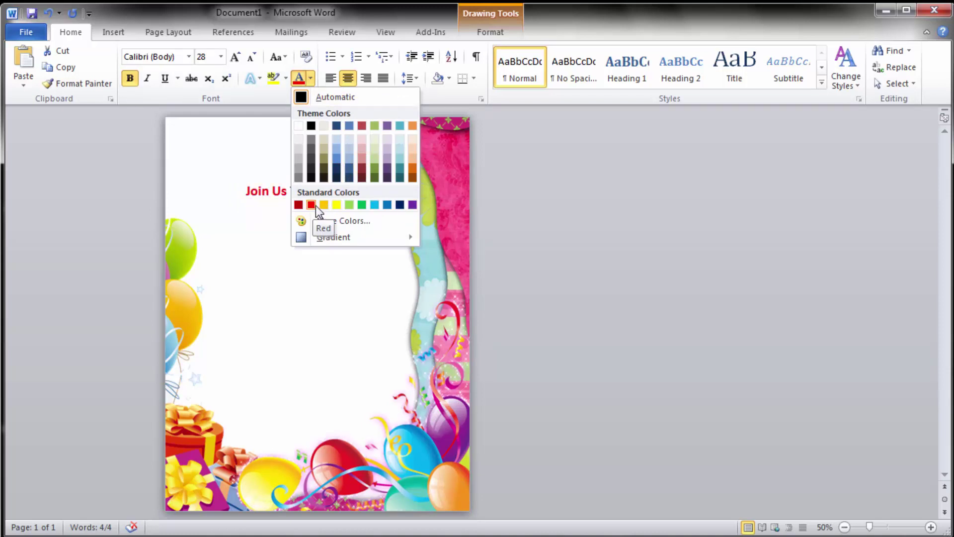
click(362, 204)
click(347, 247)
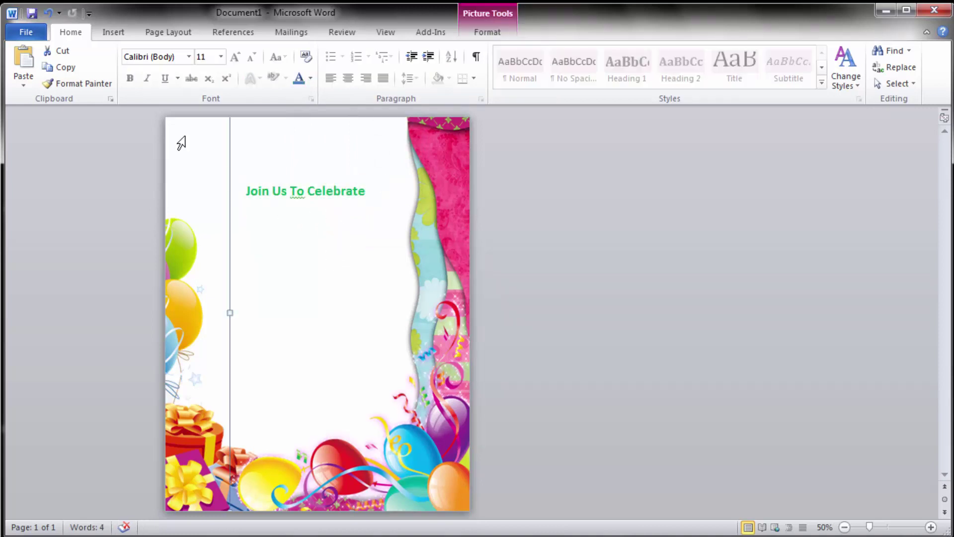
Insert a red-style WordArt reading 'SINTHIA'S' and place it below the heading.
click(111, 32)
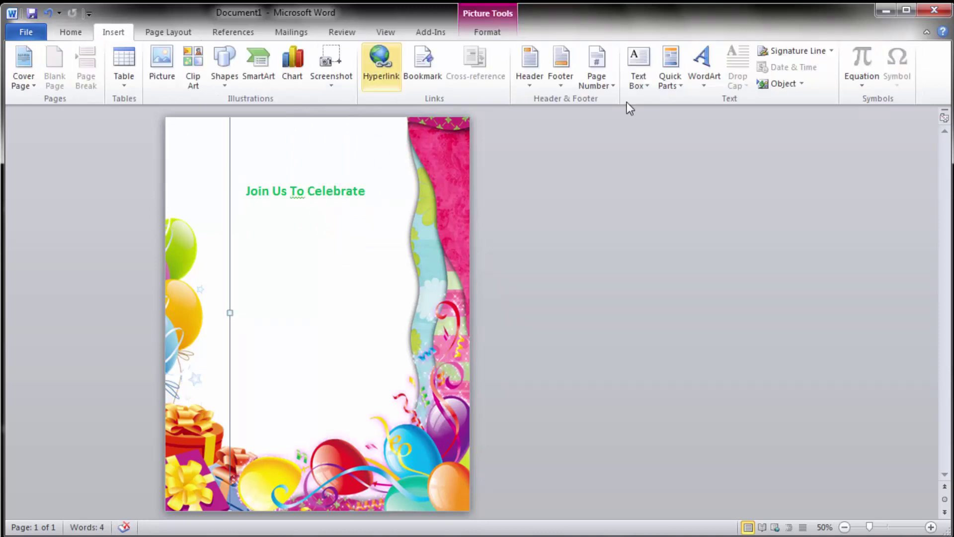
click(711, 58)
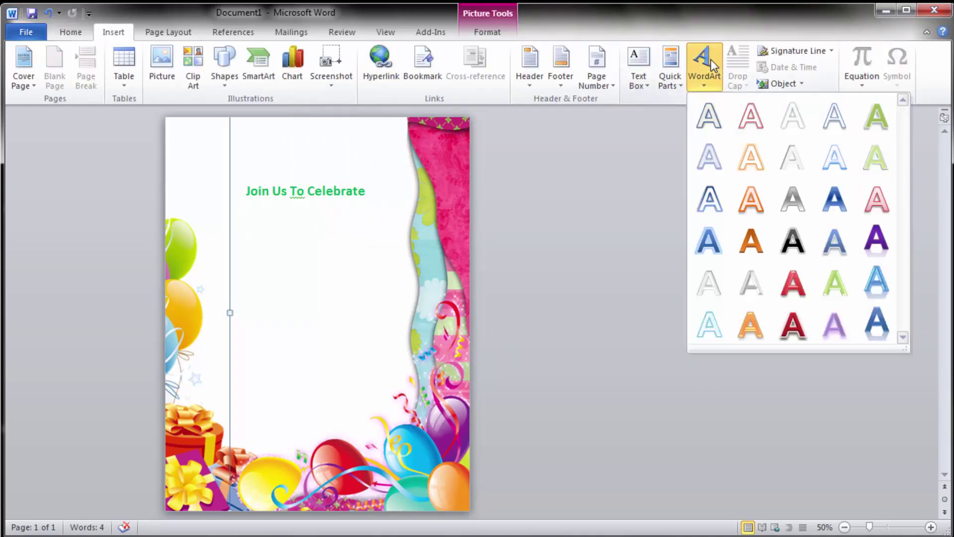
click(794, 281)
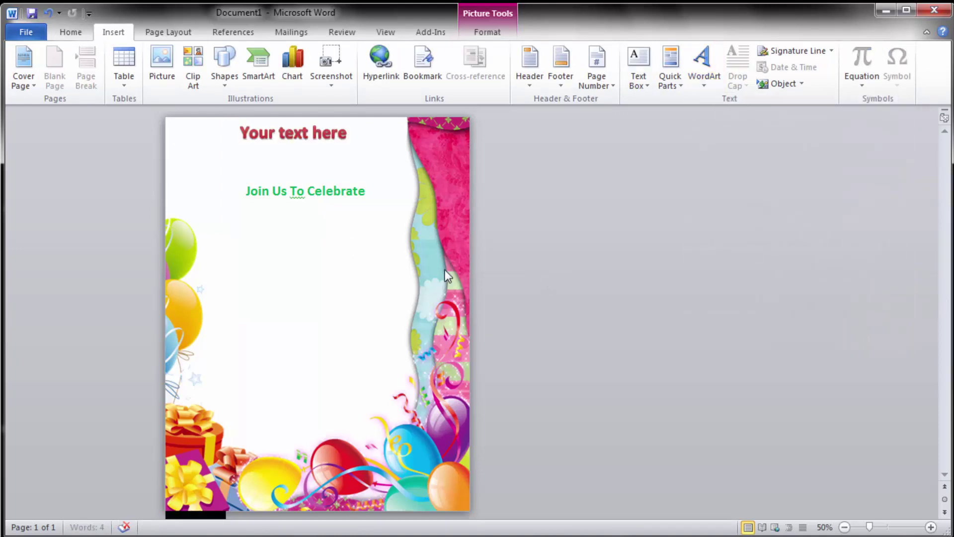
text(SINTHIA)
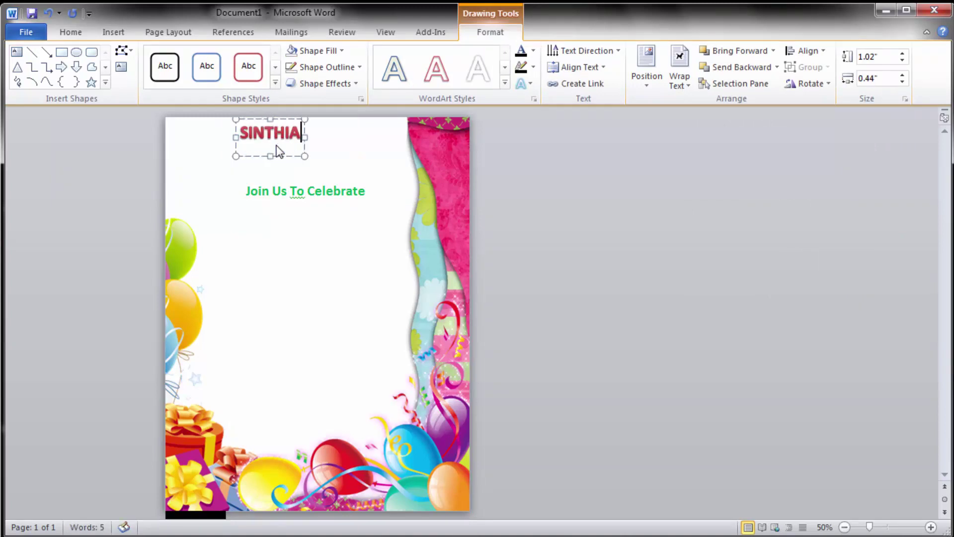
text(')
text(S)
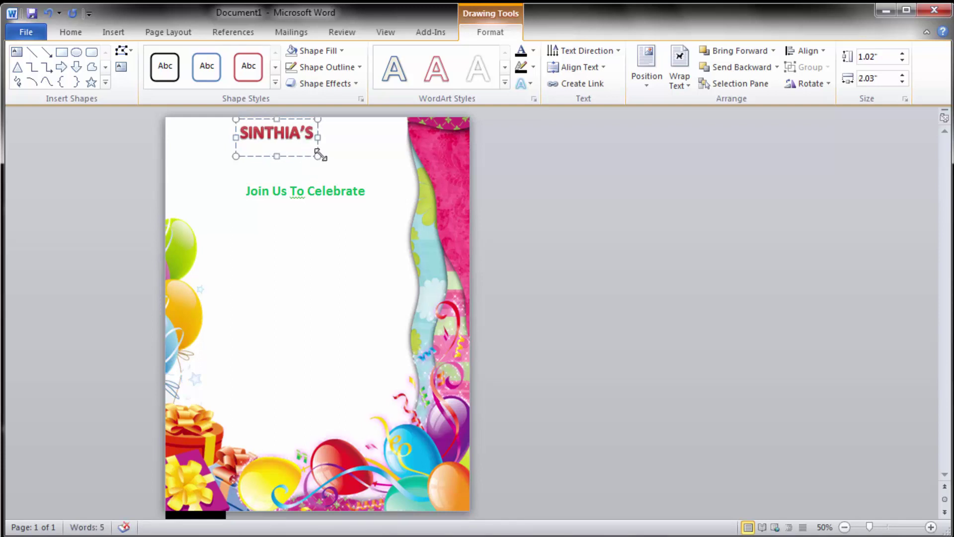
drag(317, 156, 426, 197)
drag(338, 170, 316, 260)
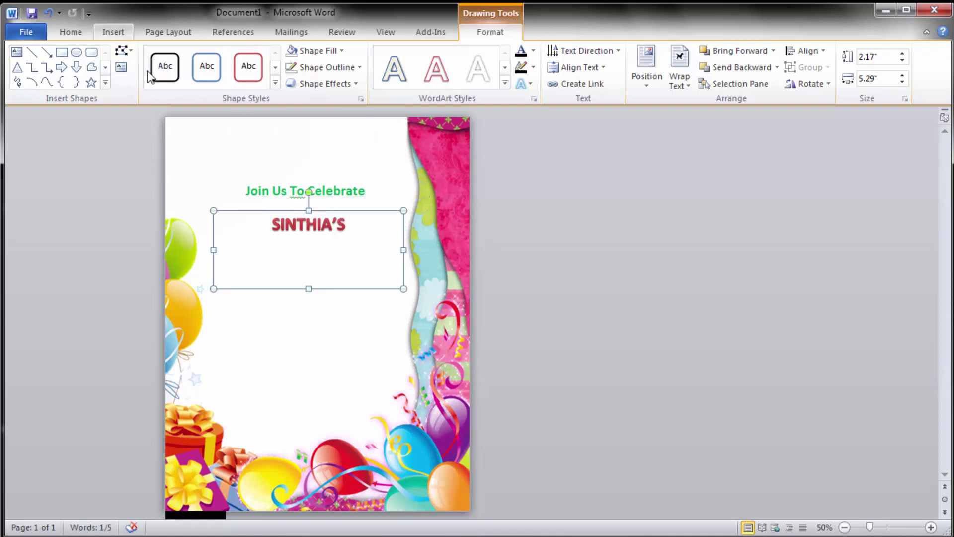
Set the SINTHIA'S WordArt to 72 pt and trim its box to fit.
key(ctrl+a)
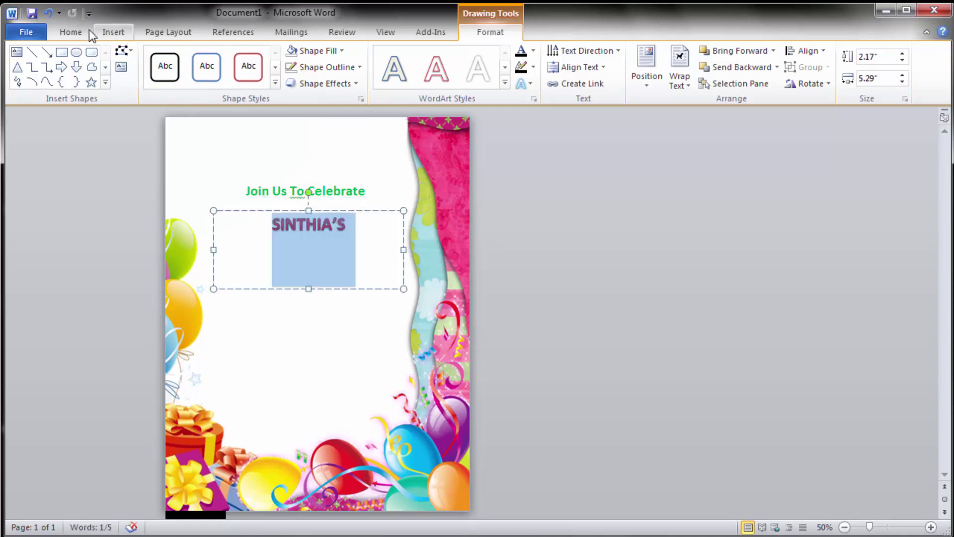
click(91, 35)
click(219, 59)
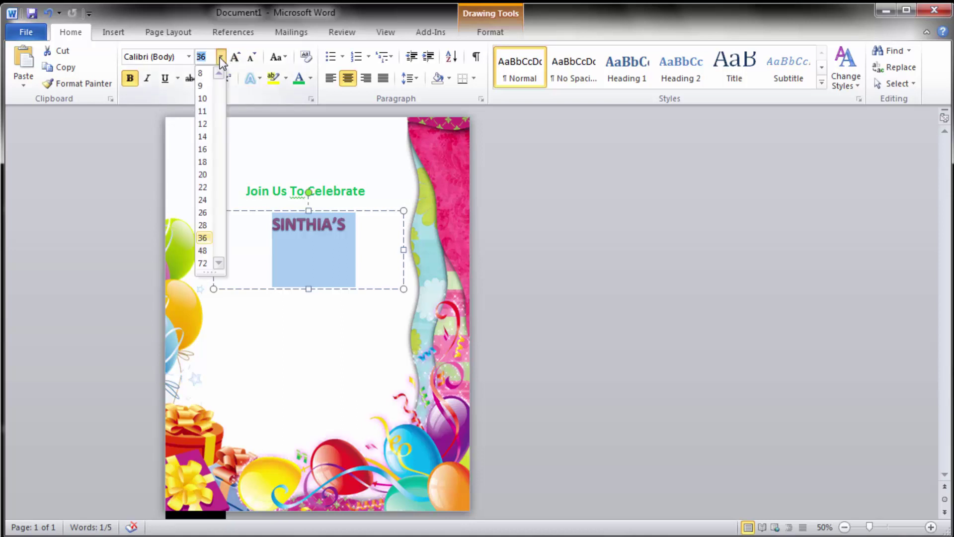
click(203, 263)
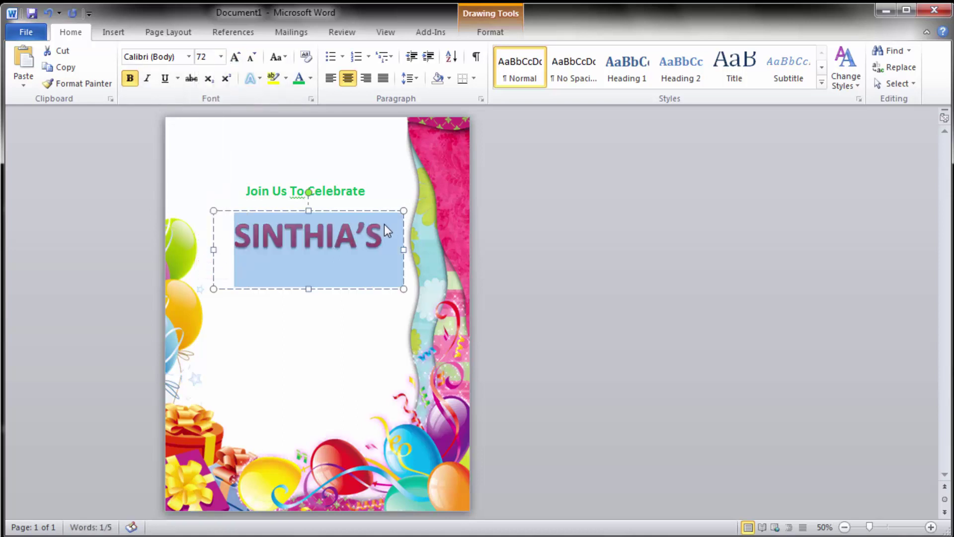
drag(364, 211, 358, 202)
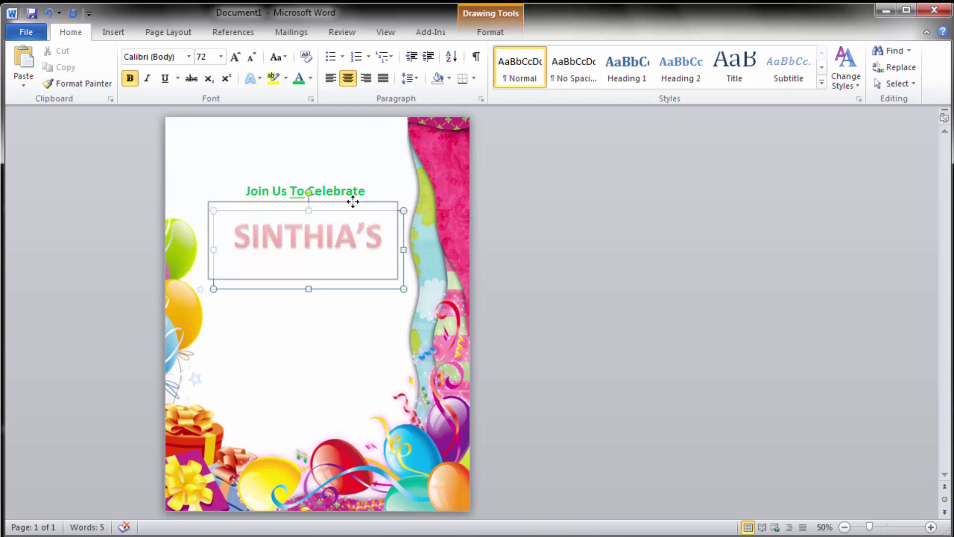
drag(304, 280, 307, 261)
click(293, 318)
click(201, 156)
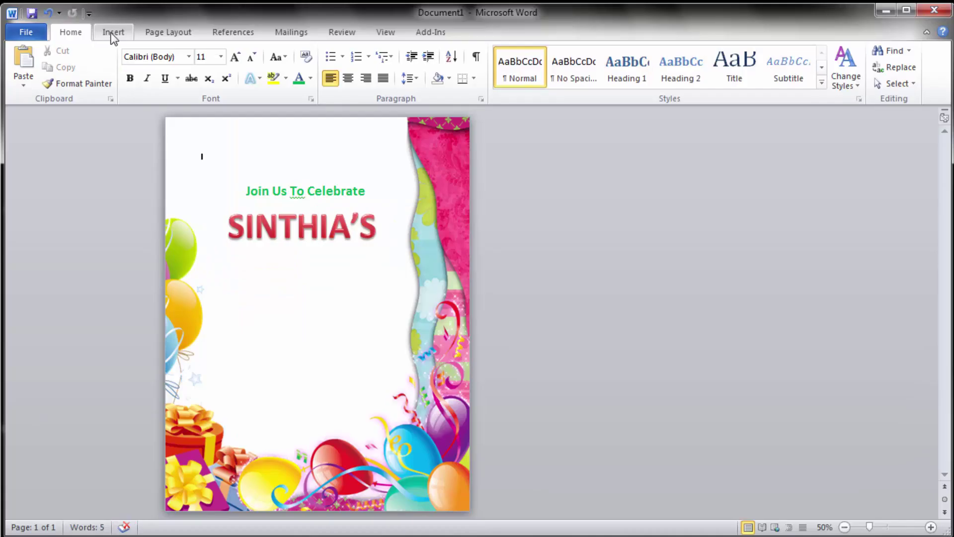
click(114, 31)
click(702, 75)
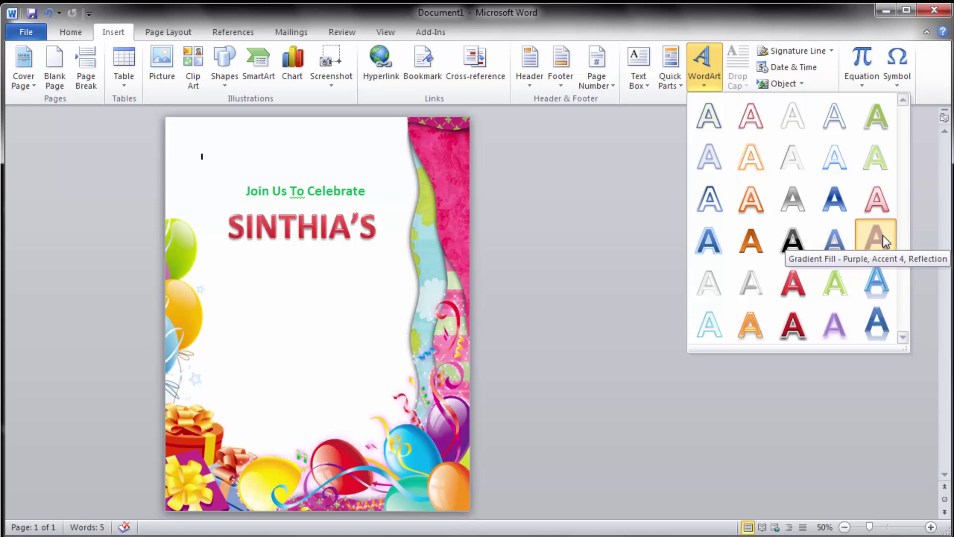
Insert a purple gradient reflection WordArt reading '4TH BIRTHDAY' under SINTHIA'S.
click(883, 235)
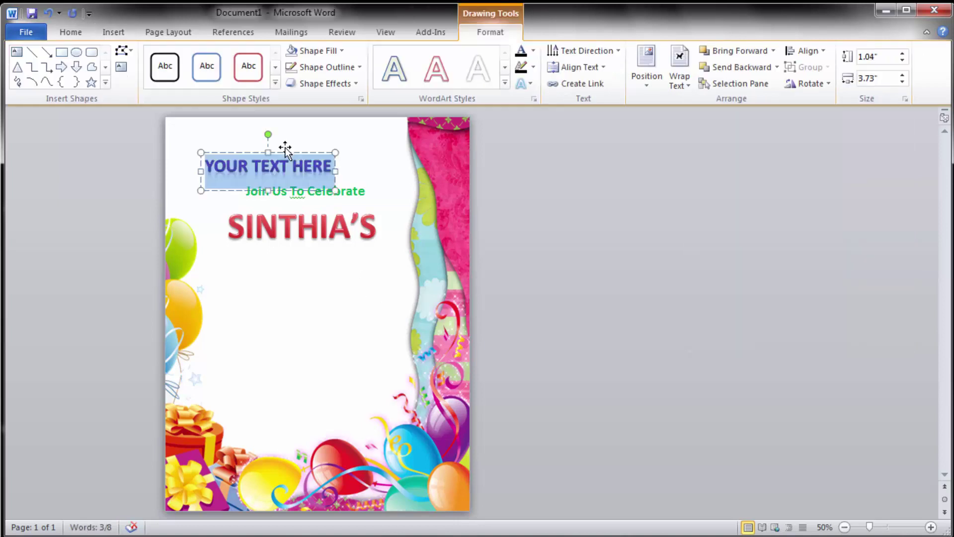
text(4)
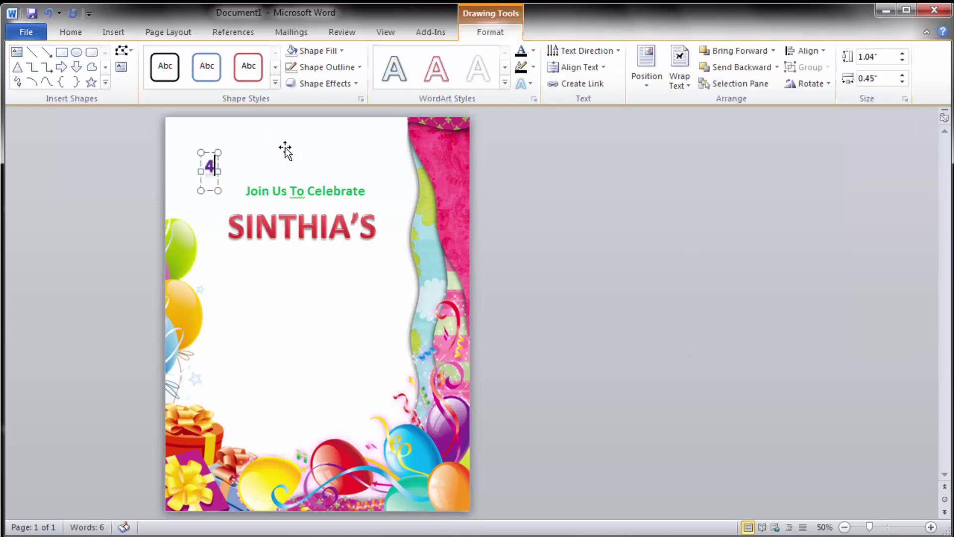
text(TH)
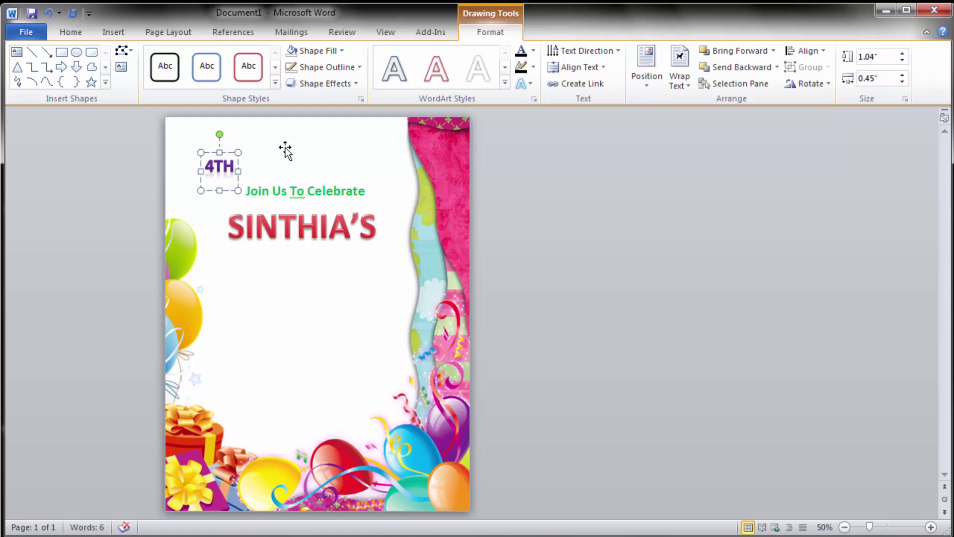
text( BIRTH)
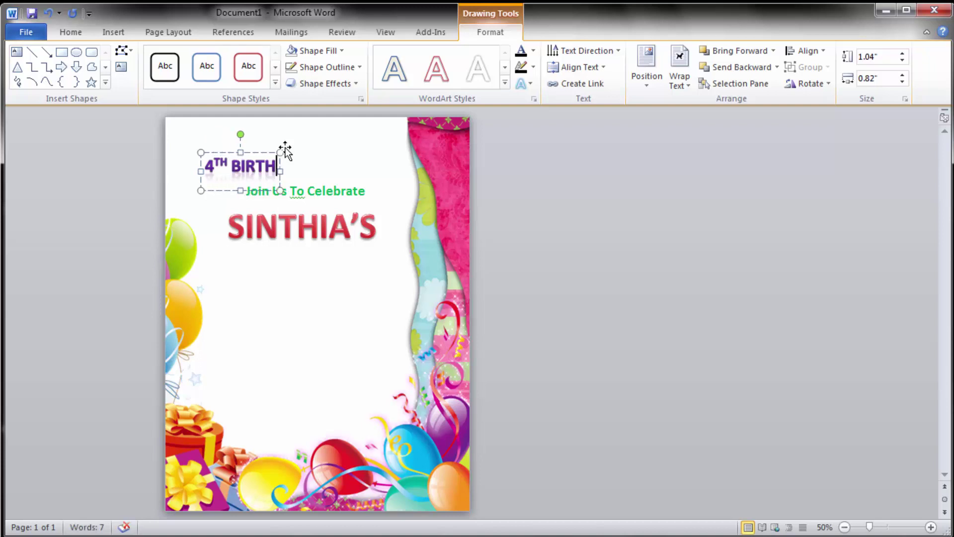
text(DAY)
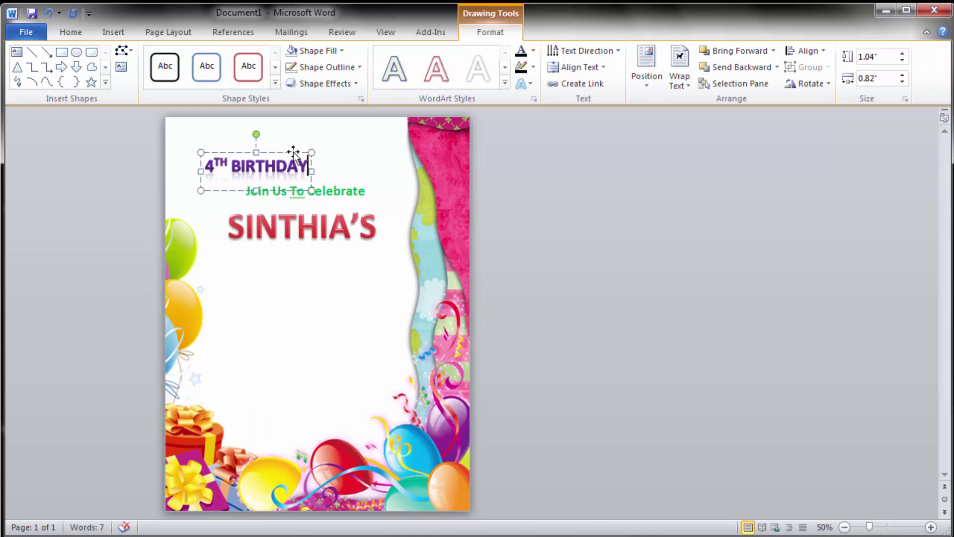
drag(288, 154, 313, 254)
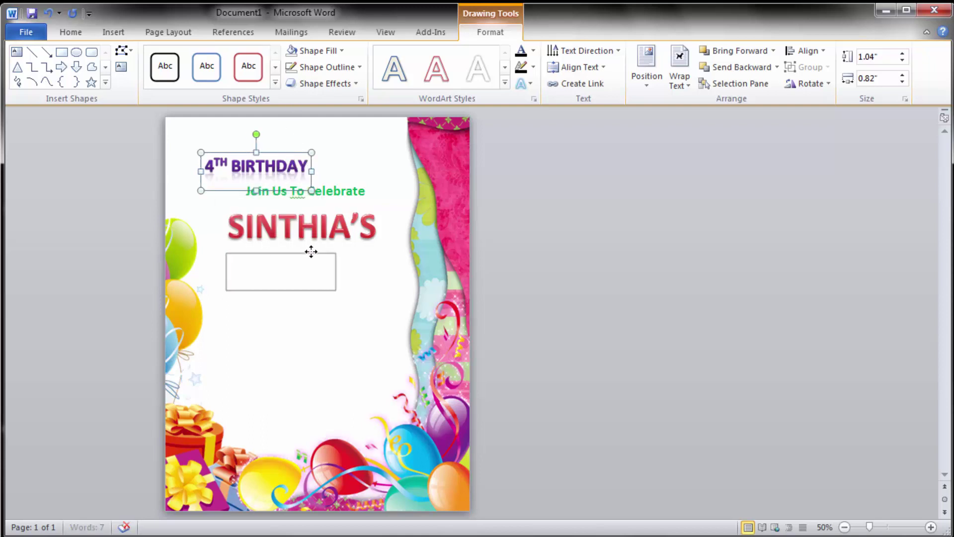
mouse_move(334, 292)
mouse_down()
mouse_move(379, 304)
mouse_move(251, 301)
mouse_up()
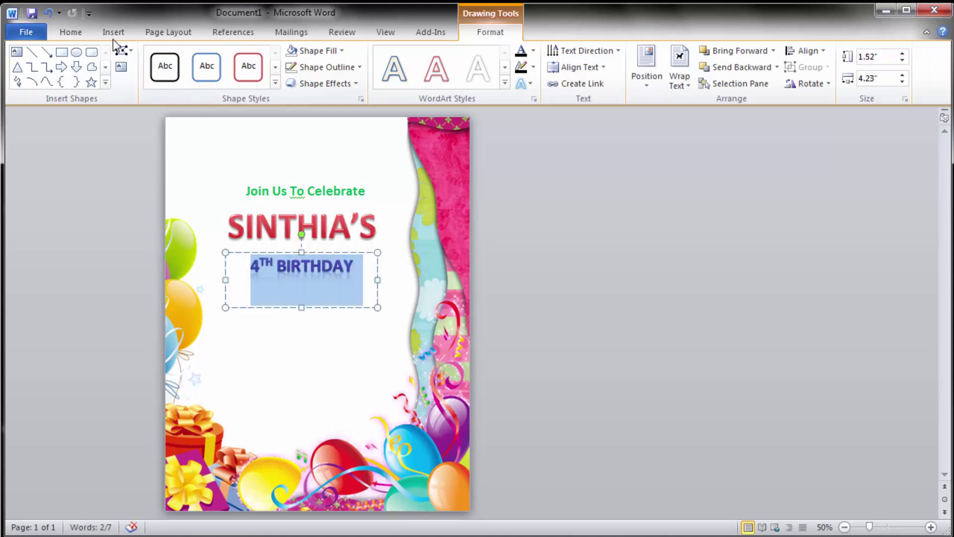
Set 4TH BIRTHDAY to 48 pt and fit its box snugly beneath the name.
click(70, 35)
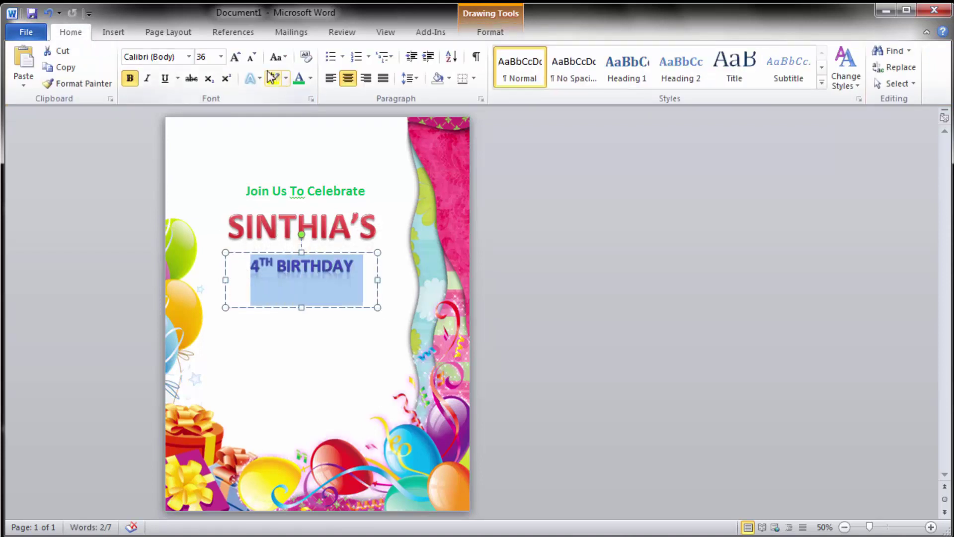
click(221, 57)
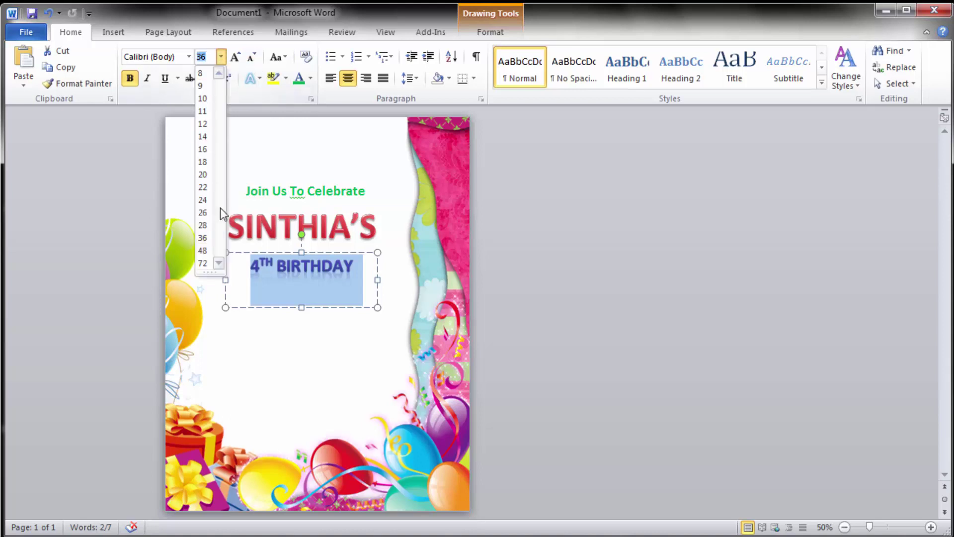
click(203, 251)
click(326, 335)
click(325, 256)
drag(302, 307, 302, 297)
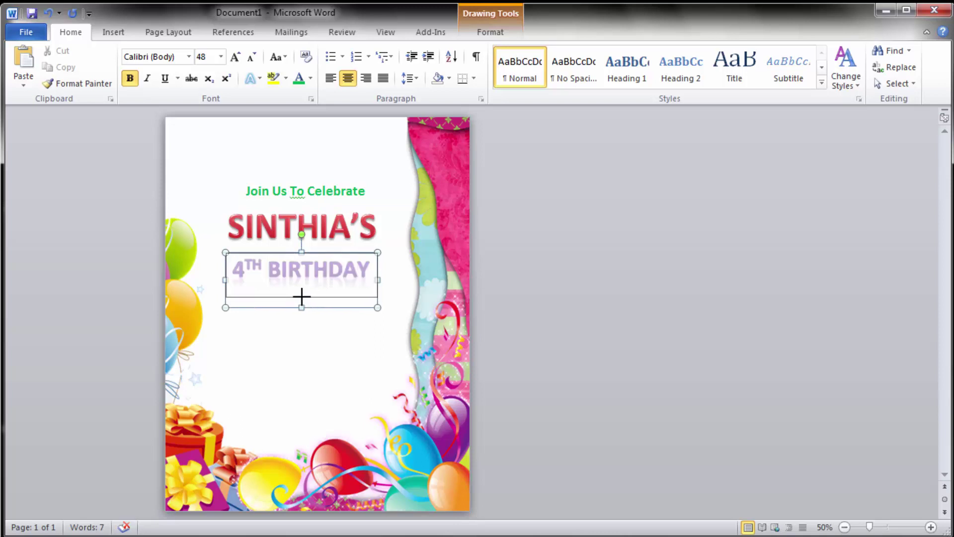
drag(316, 252, 315, 247)
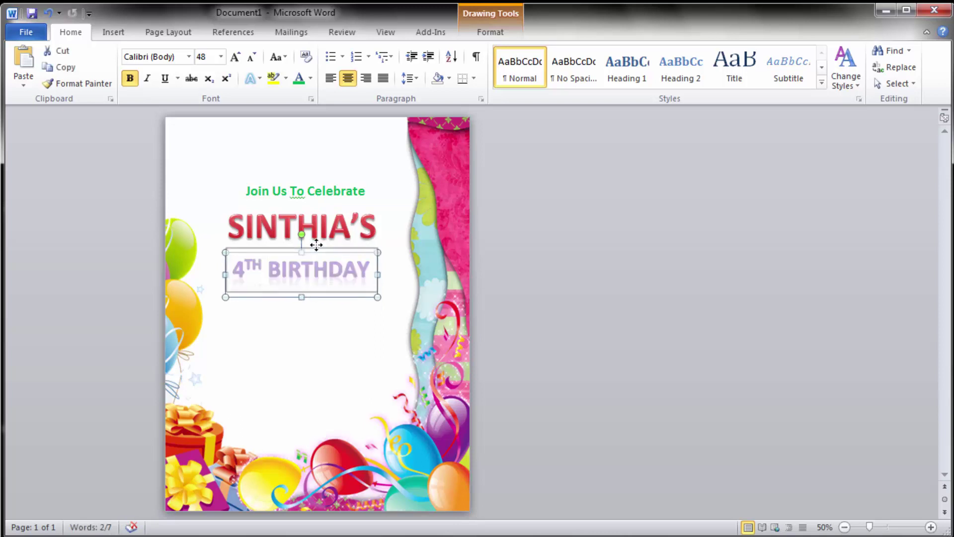
Insert the birthday cake picture 'unnamed' into the invitation.
click(113, 32)
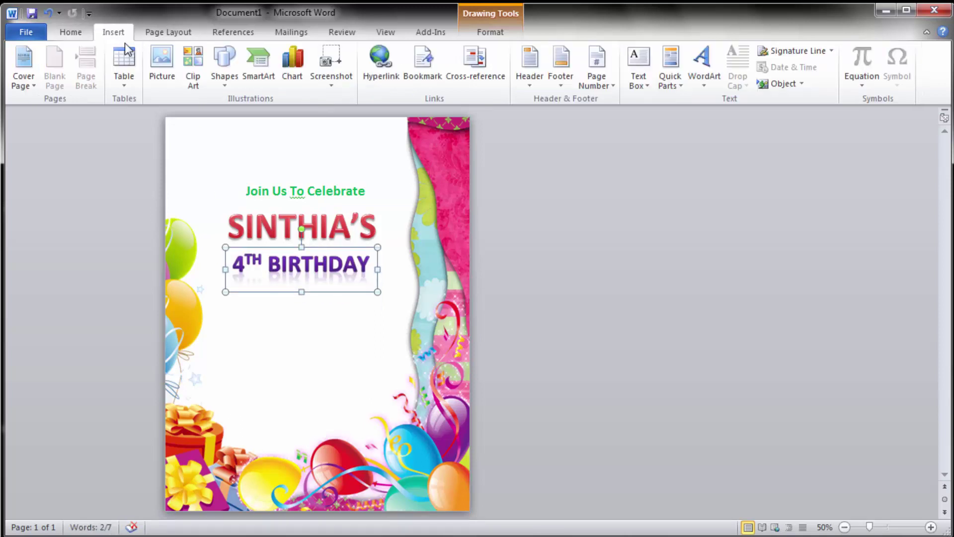
click(160, 62)
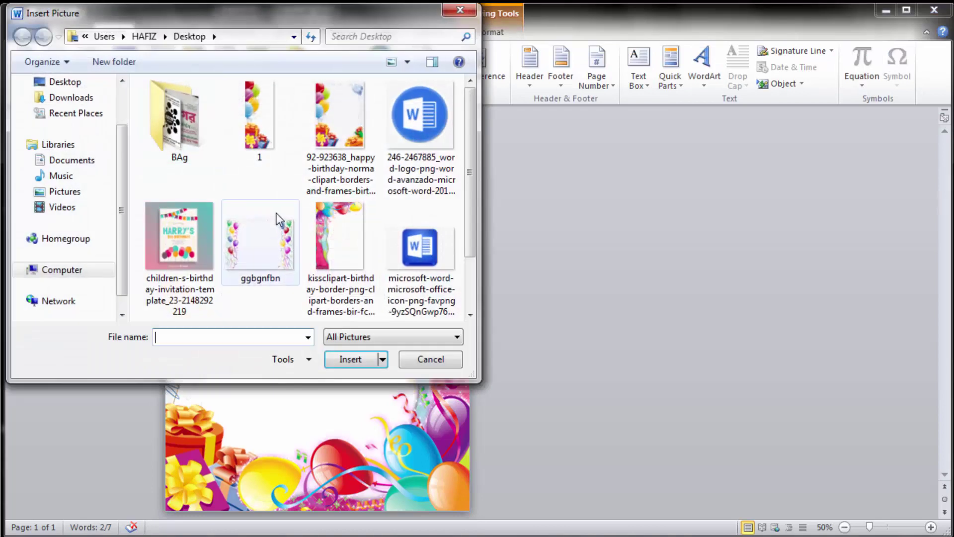
click(324, 222)
scroll(315, 223, down, 2)
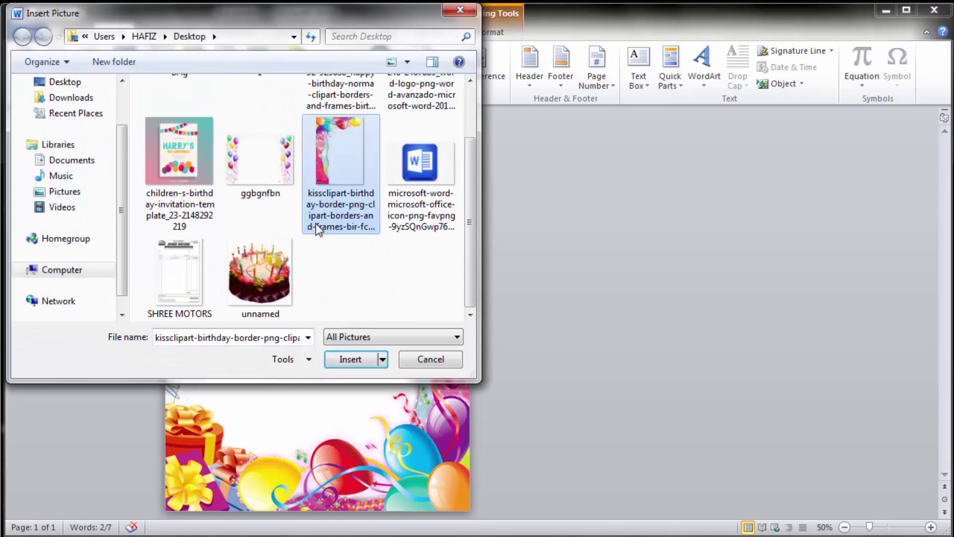
click(268, 265)
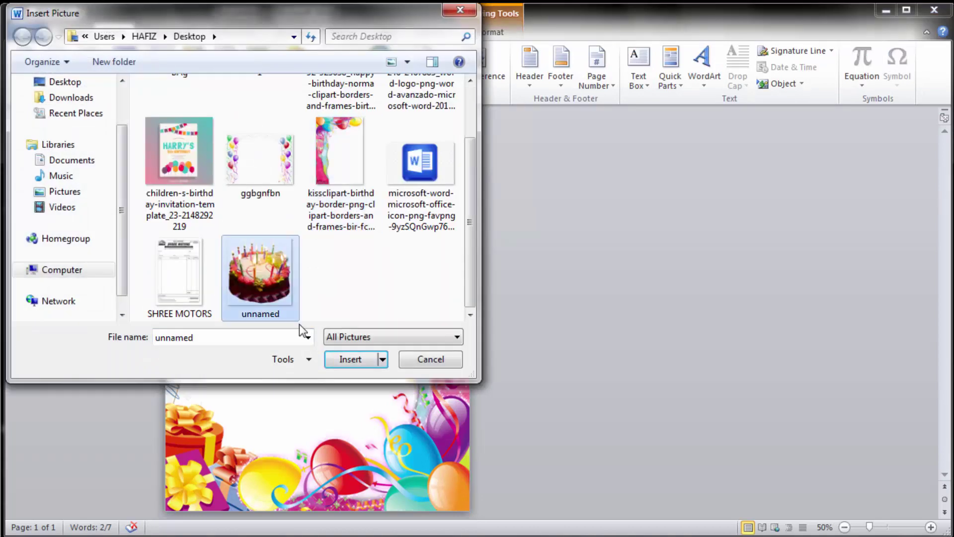
click(350, 360)
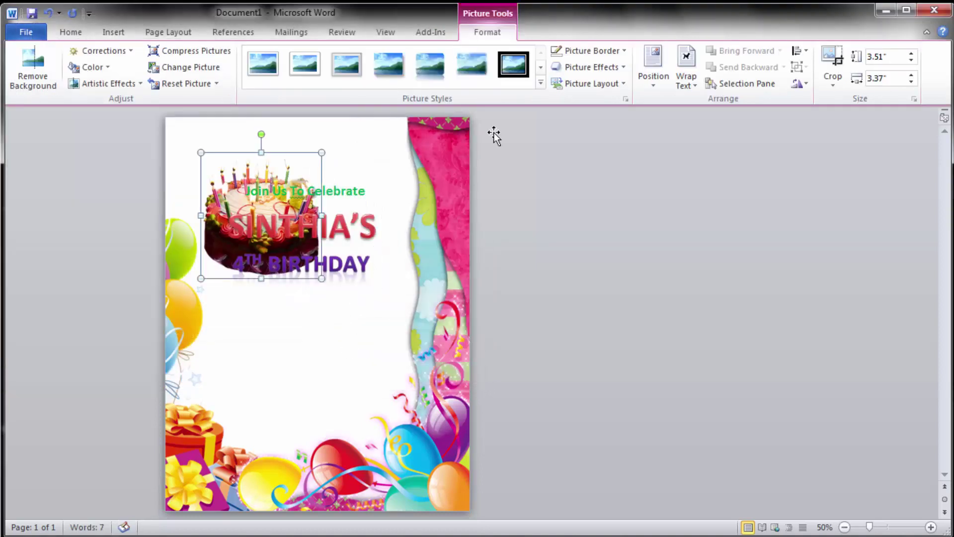
Set the cake to In Front of Text and centre it below 4TH BIRTHDAY.
click(696, 84)
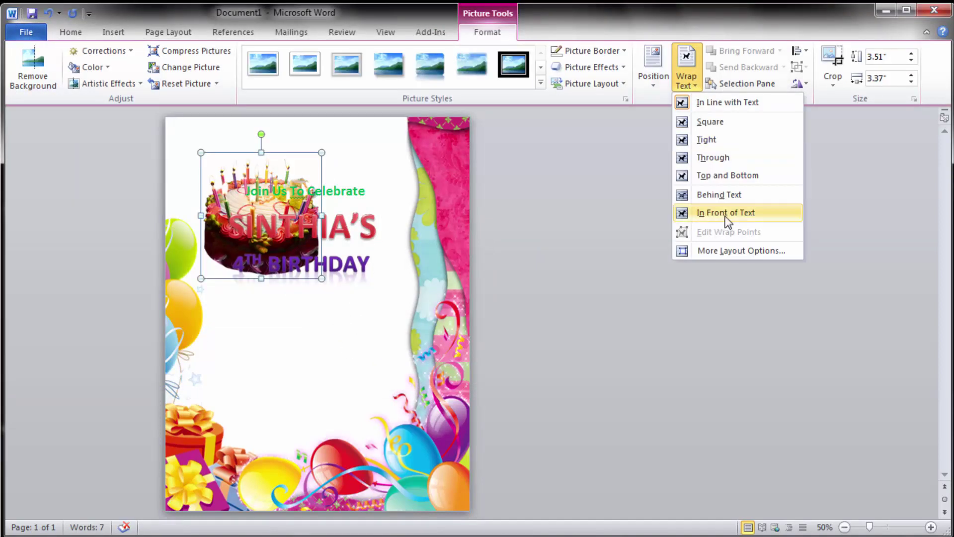
key(Return)
drag(220, 192, 262, 332)
drag(323, 355, 320, 349)
click(508, 237)
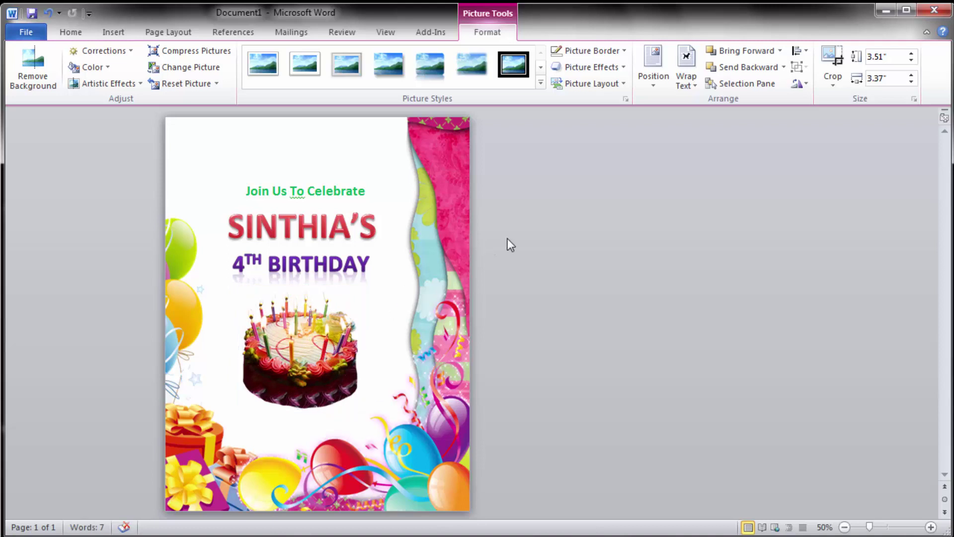
Draw a rectangle covering the whole page.
click(110, 33)
click(225, 64)
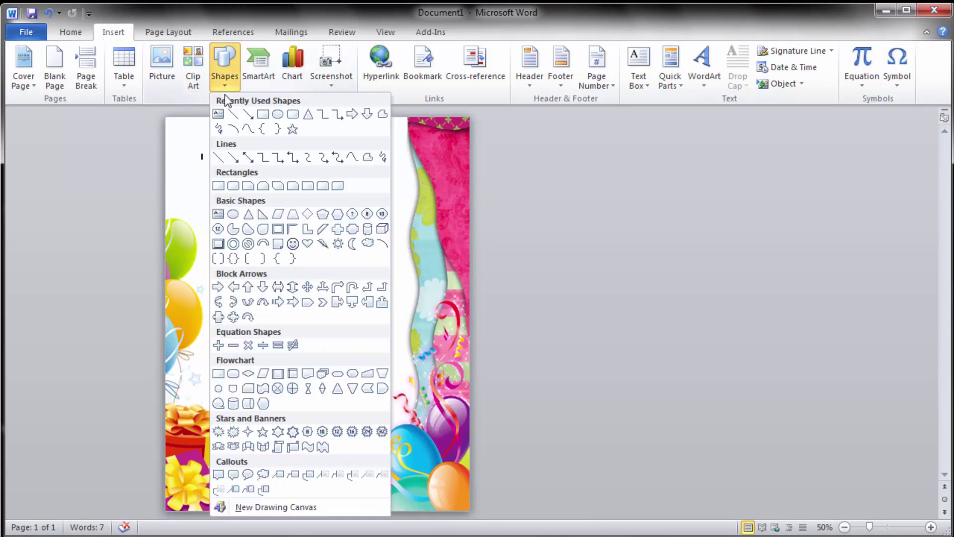
click(264, 115)
drag(167, 118, 490, 517)
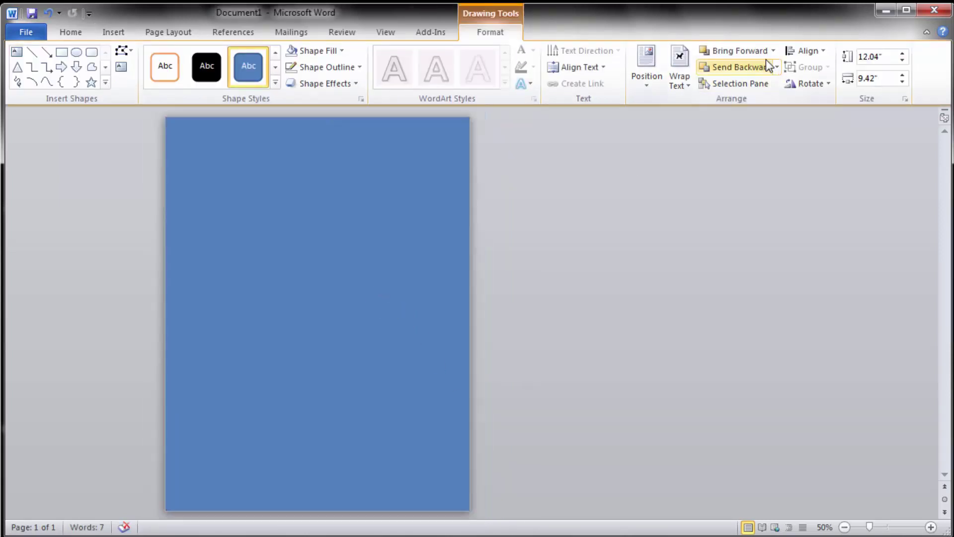
Send the rectangle backward behind the cake, text and balloon border.
click(755, 73)
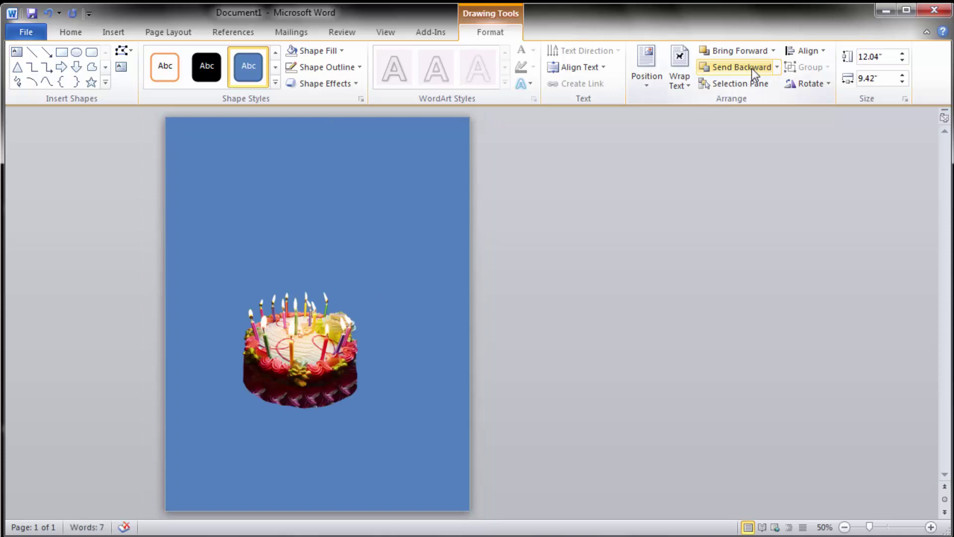
click(755, 73)
click(754, 73)
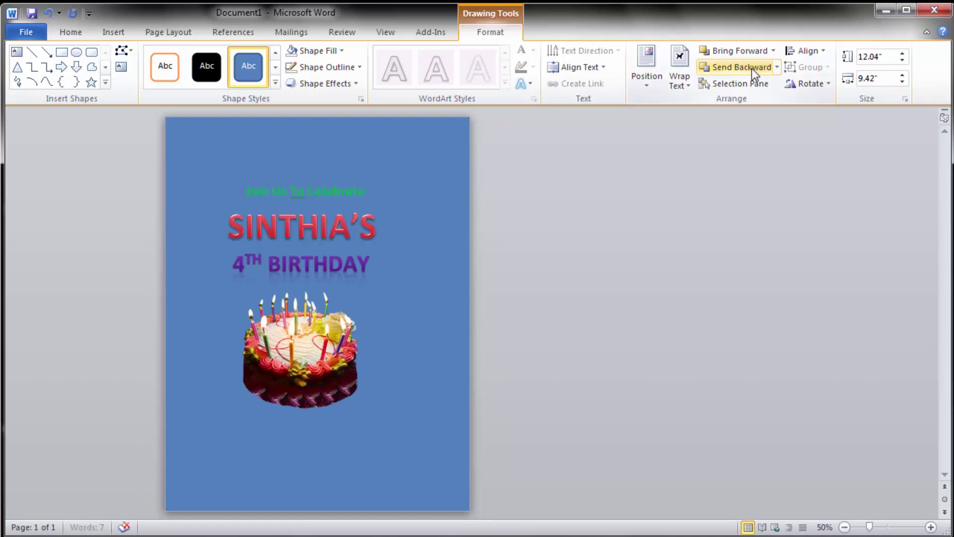
click(754, 73)
click(754, 73)
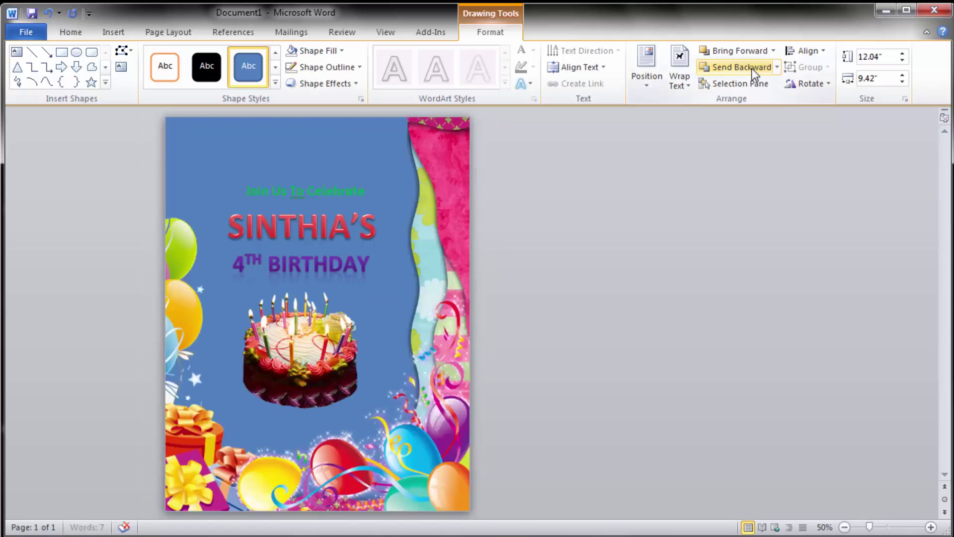
Fill the background rectangle with yellow, then apply a light-variation gradient.
click(342, 49)
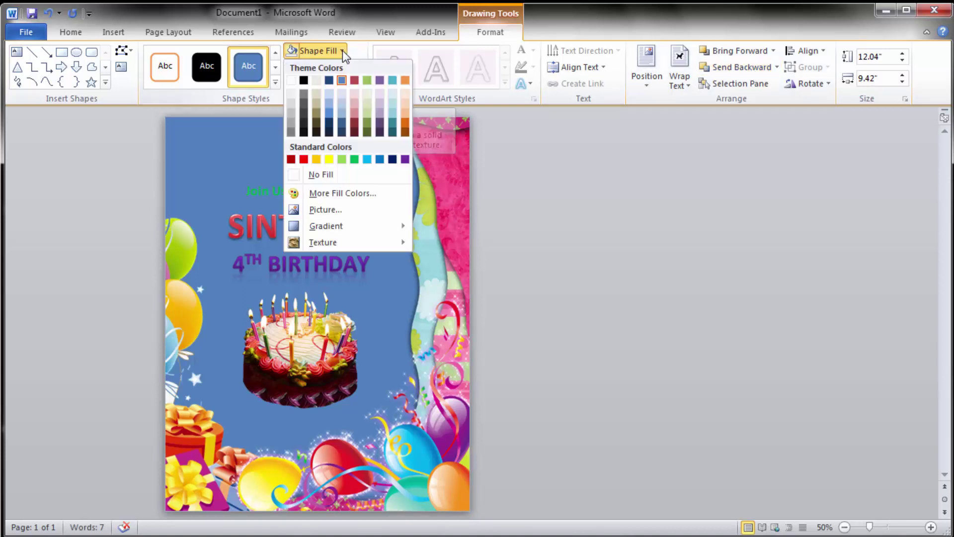
click(329, 159)
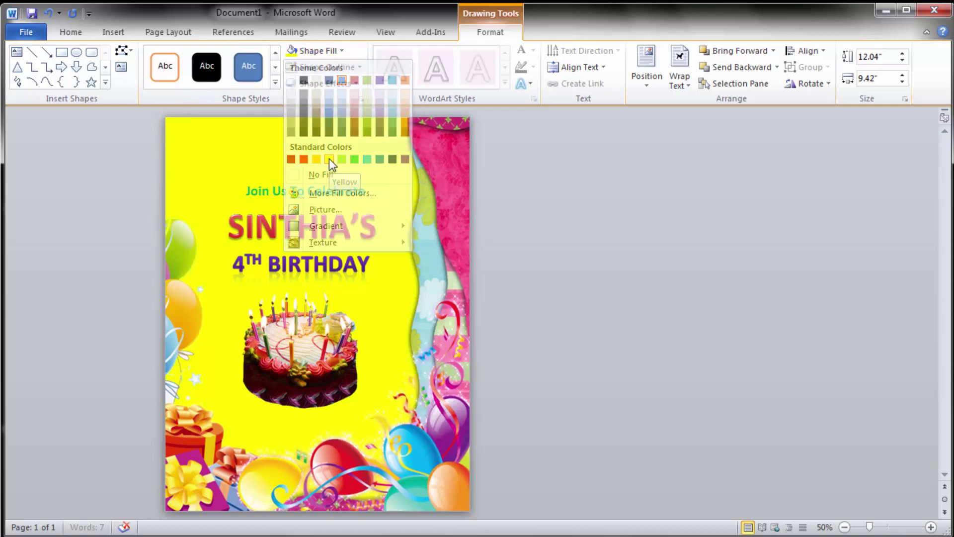
click(342, 50)
mouse_move(326, 226)
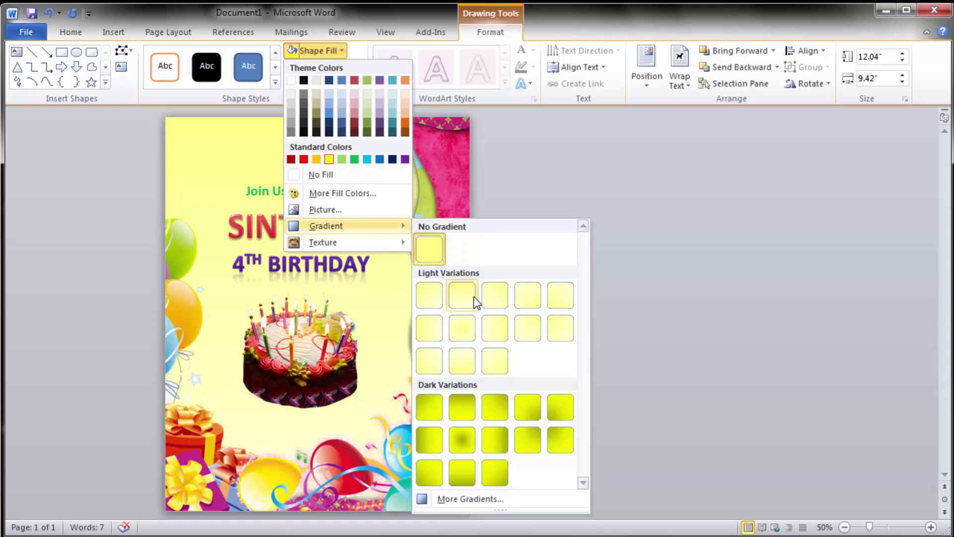
click(496, 332)
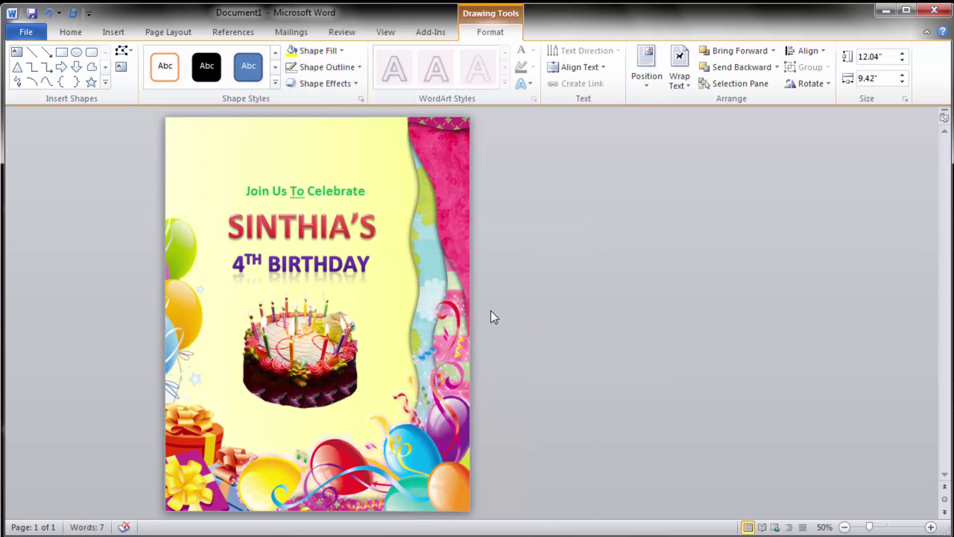